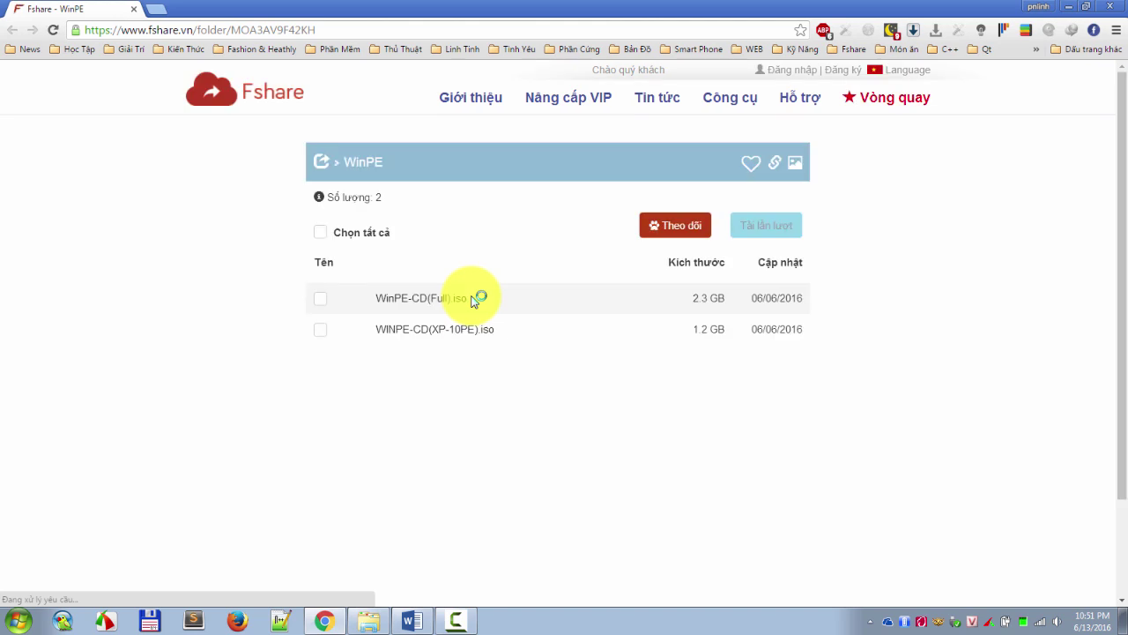
Switch to File Explorer and check the properties of the WinPE-CD(Full) ISO in the New Boot folder
left_click(369, 621)
left_click(310, 232)
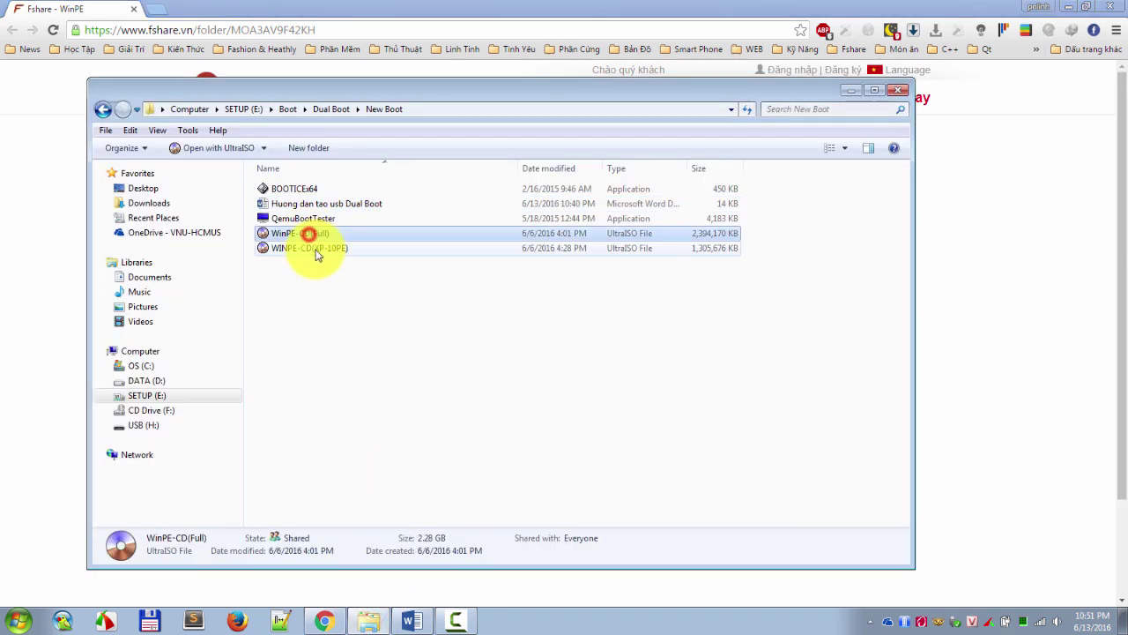
left_click(323, 250)
left_click(302, 284)
right_click(306, 236)
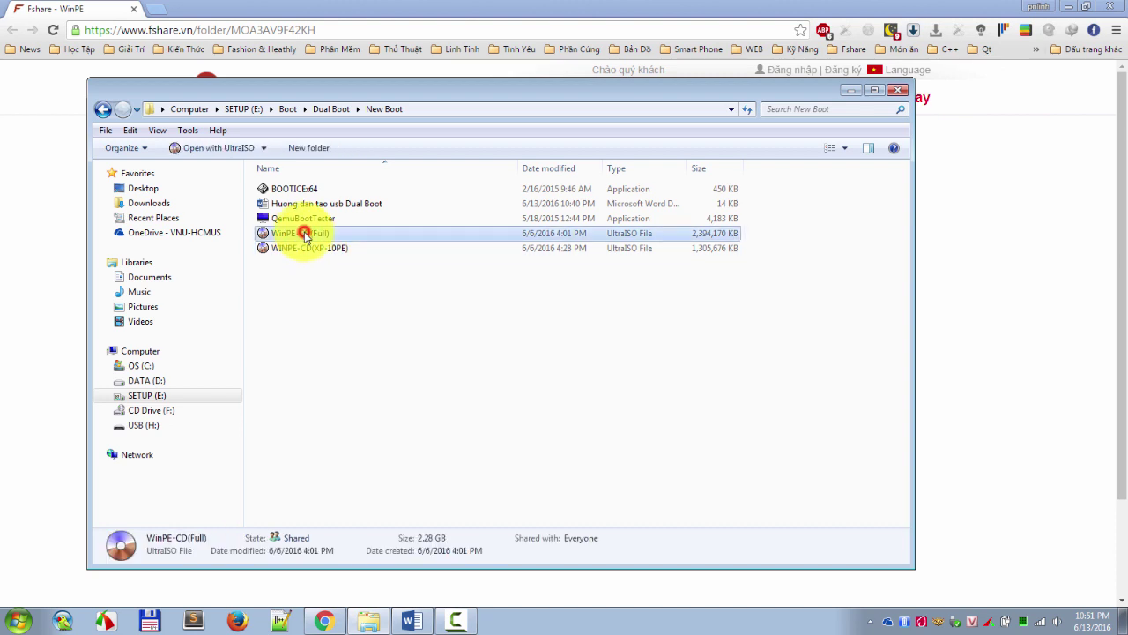
left_click(352, 595)
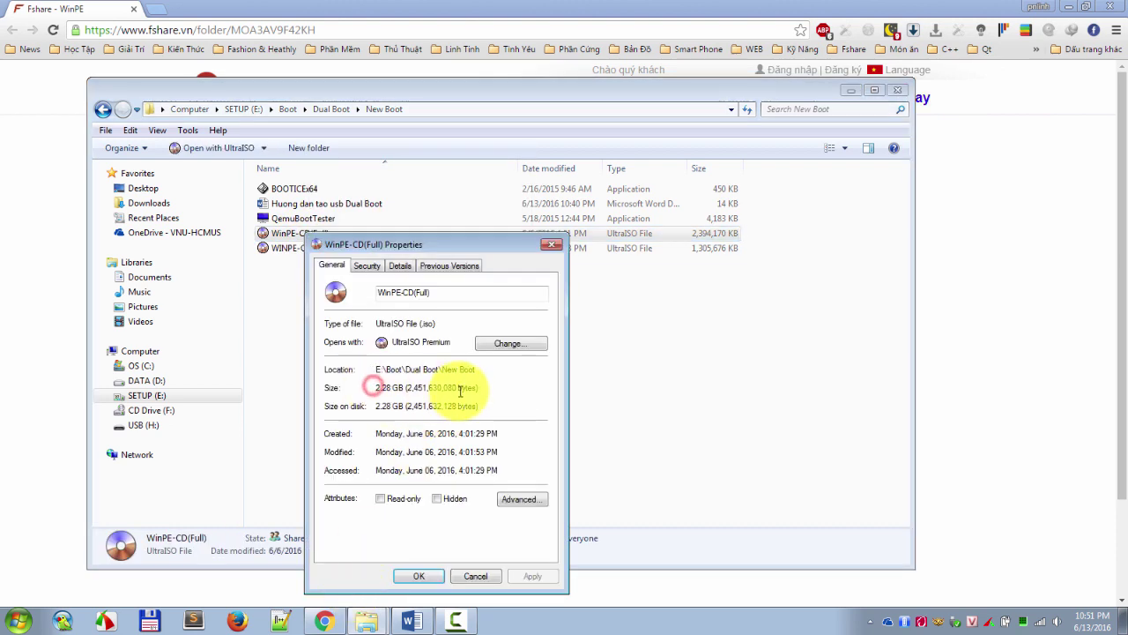
left_click(552, 244)
left_click(453, 405)
Switch to the Word guide and read the B2 instruction about formatting the USB as FAT32
left_click(410, 622)
scroll(512, 265, "down", 3)
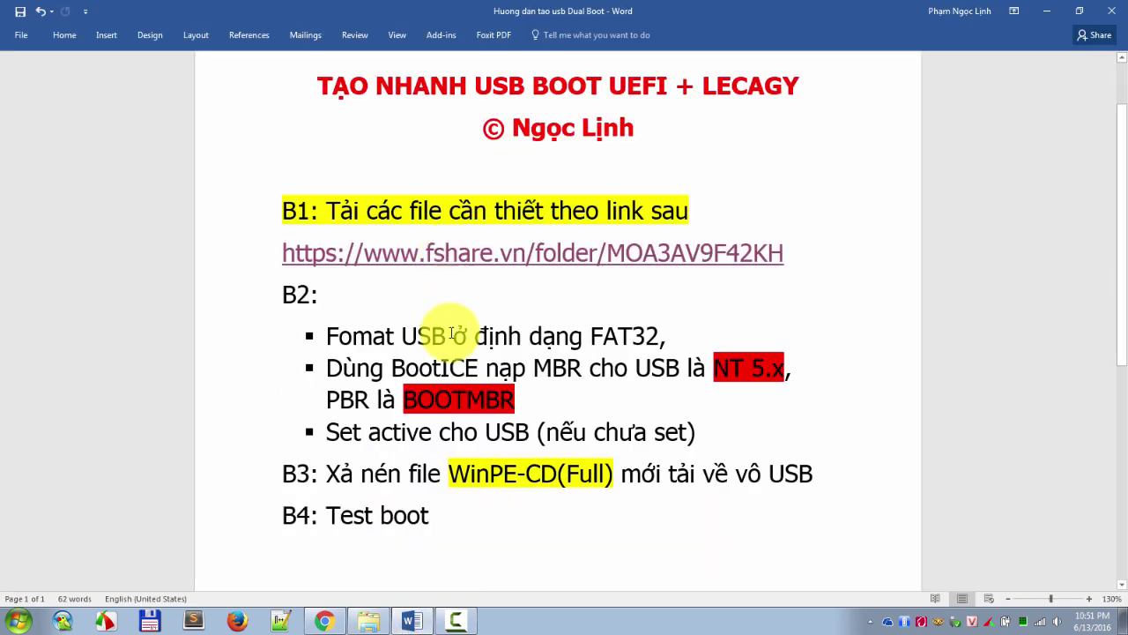
left_click_drag(325, 293, 605, 298)
left_click(695, 296)
Return to File Explorer and quick-format the USB (H:) drive as FAT32 with the volume label USB
key("alt+Tab")
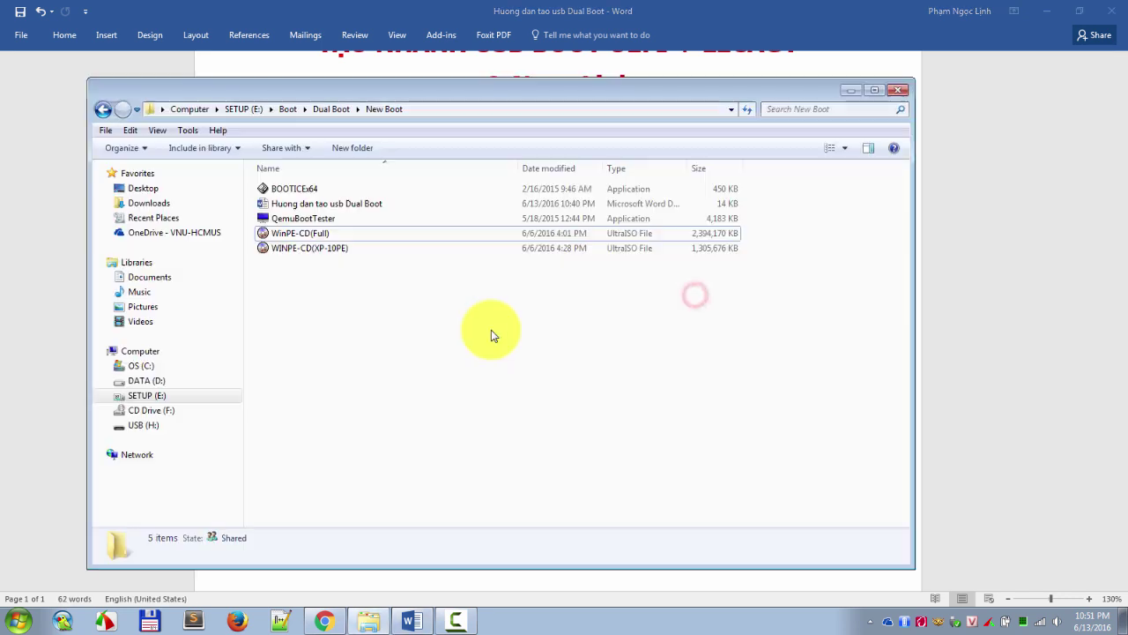
left_click(136, 351)
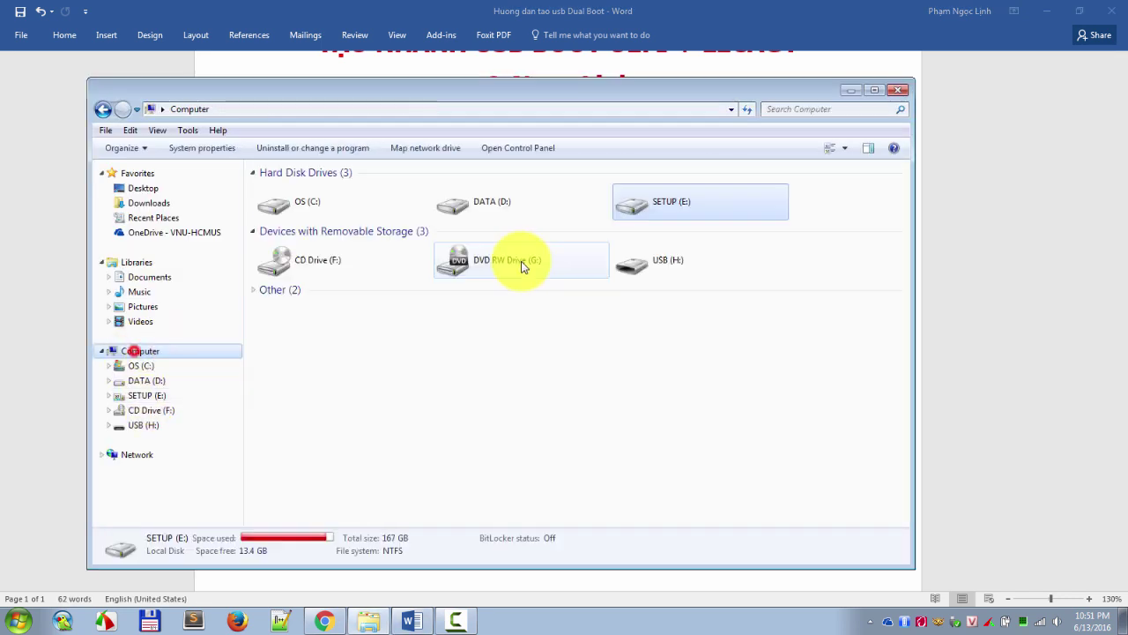
left_click(653, 264)
right_click(670, 252)
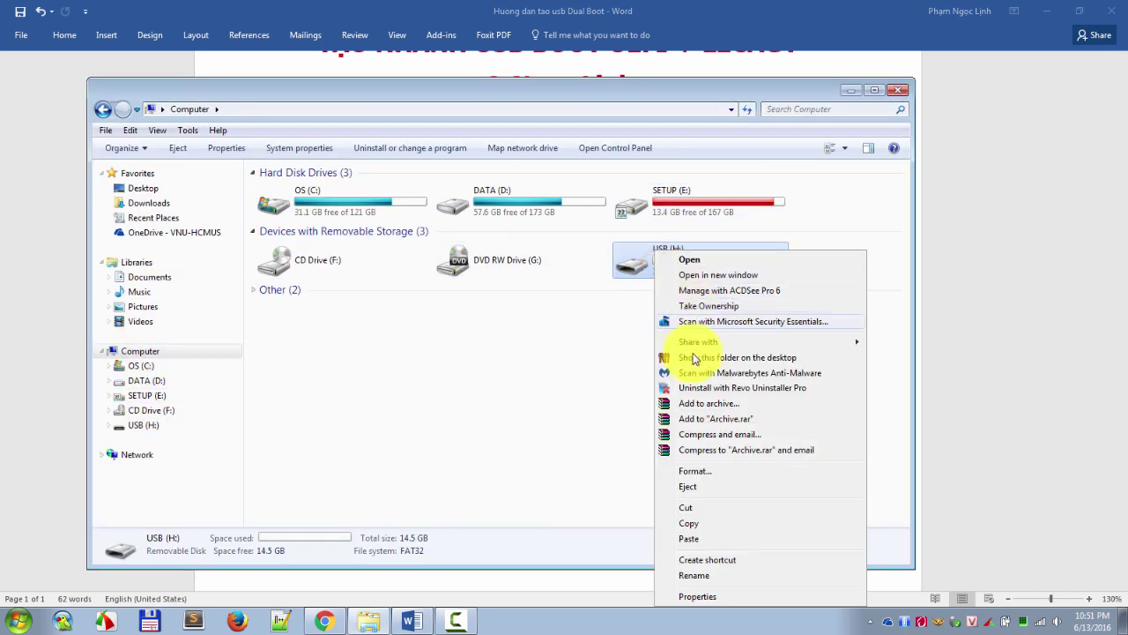
left_click(693, 471)
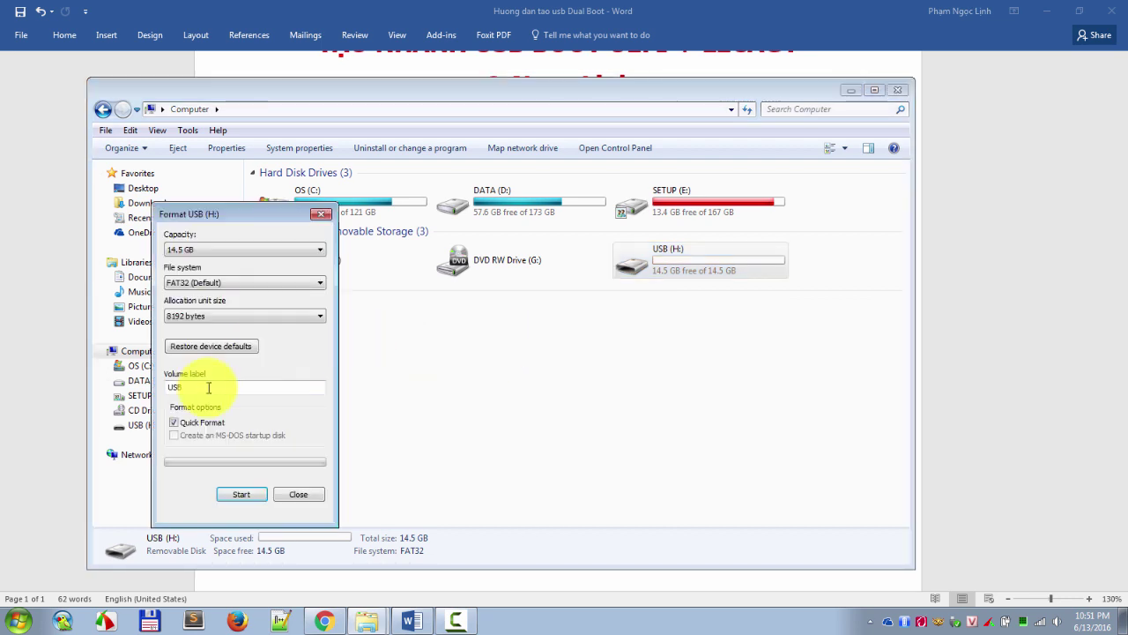
left_click(243, 492)
left_click(593, 313)
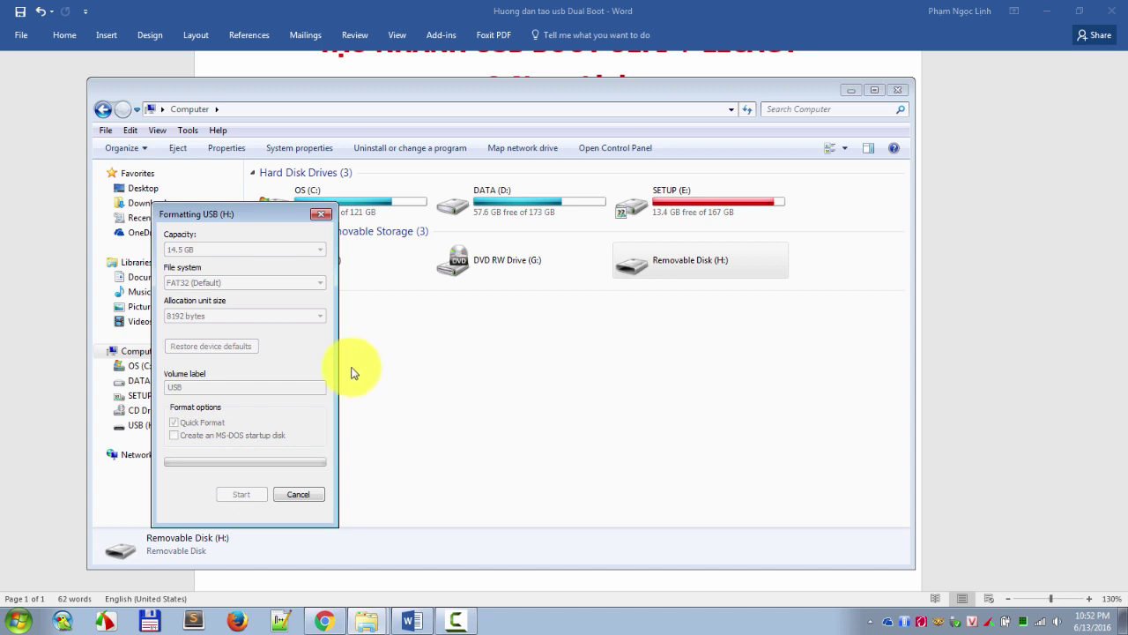
left_click(647, 306)
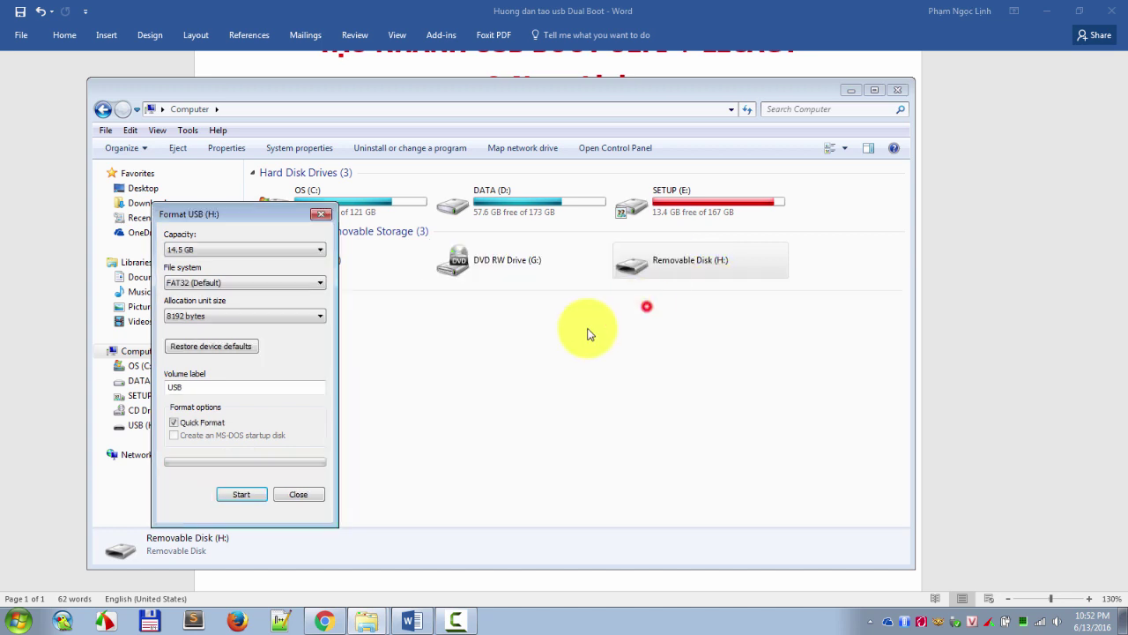
left_click(304, 494)
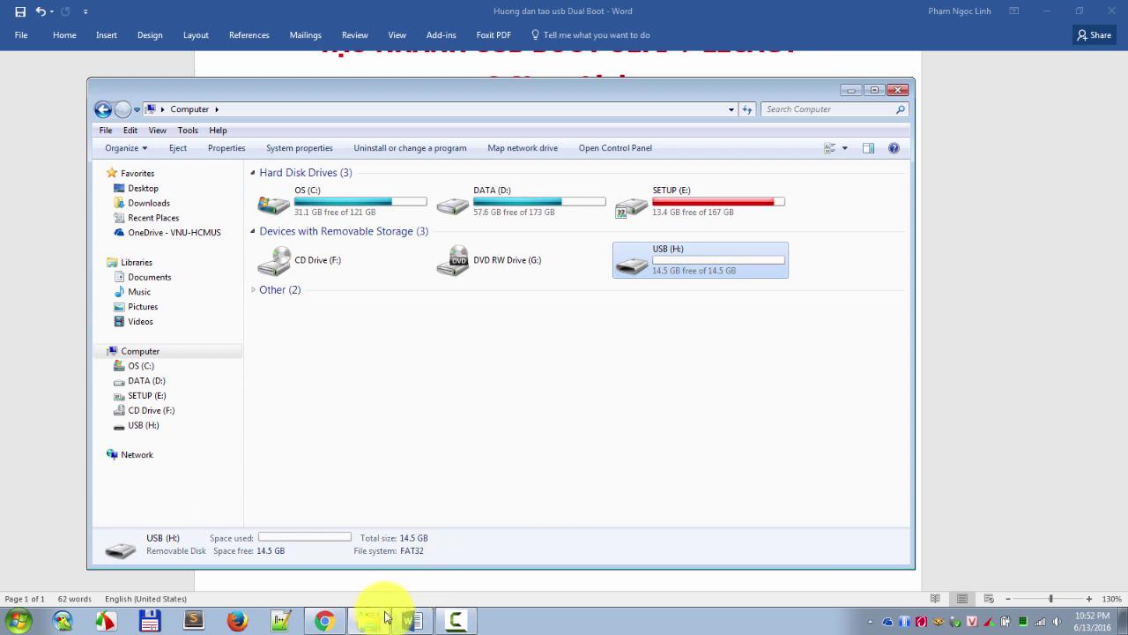
Switch back to the Word guide and highlight the instruction for writing the USB's MBR and PBR with BootICE
left_click(385, 617)
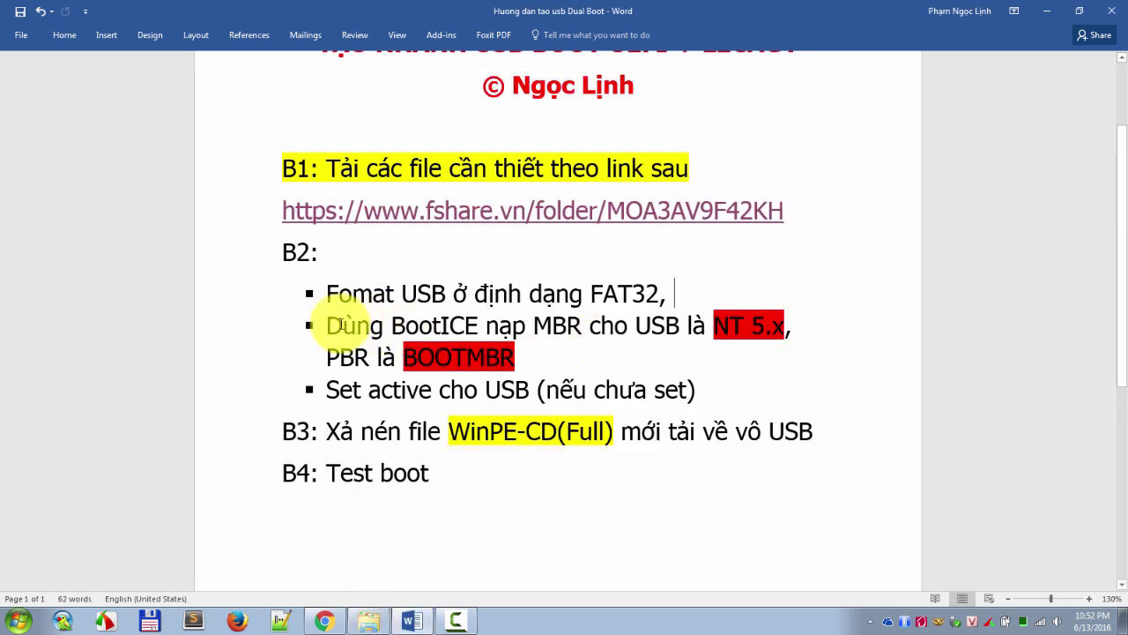
left_click_drag(326, 325, 617, 365)
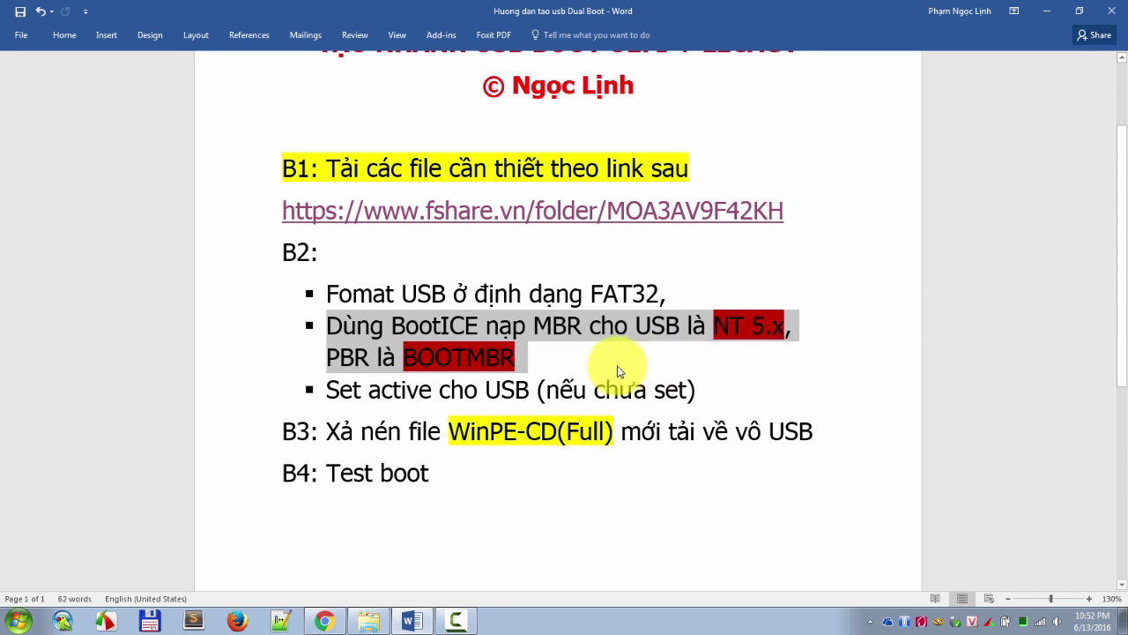
left_click(617, 365)
Launch BOOTICEx64 from the Boot\Dual Boot\New Boot folder on SETUP (E:)
left_click(376, 614)
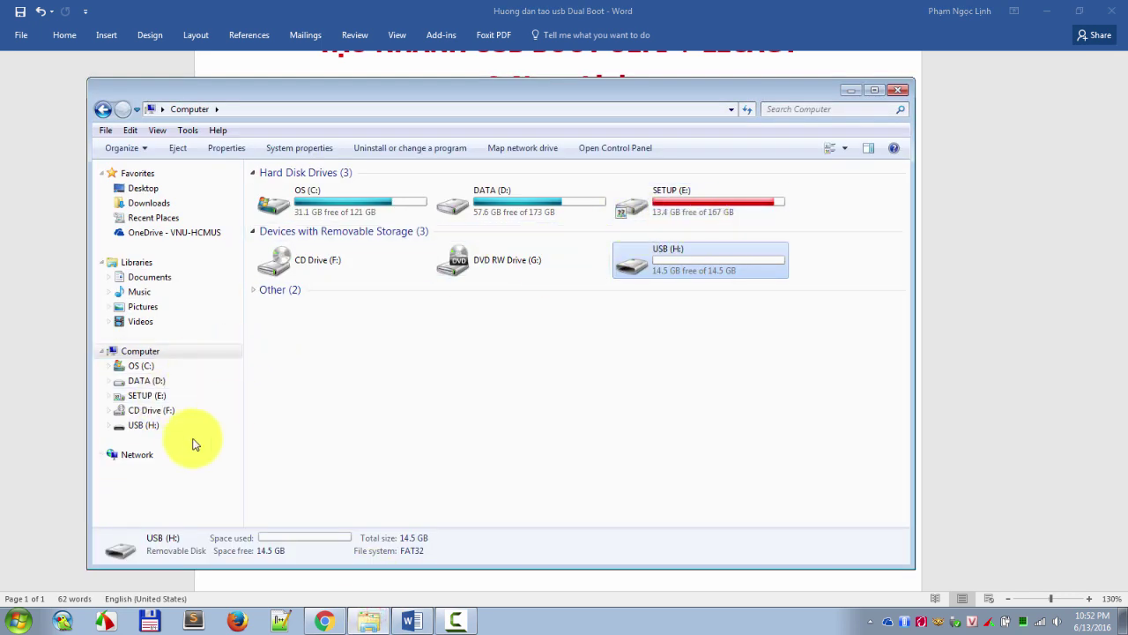
left_click(146, 396)
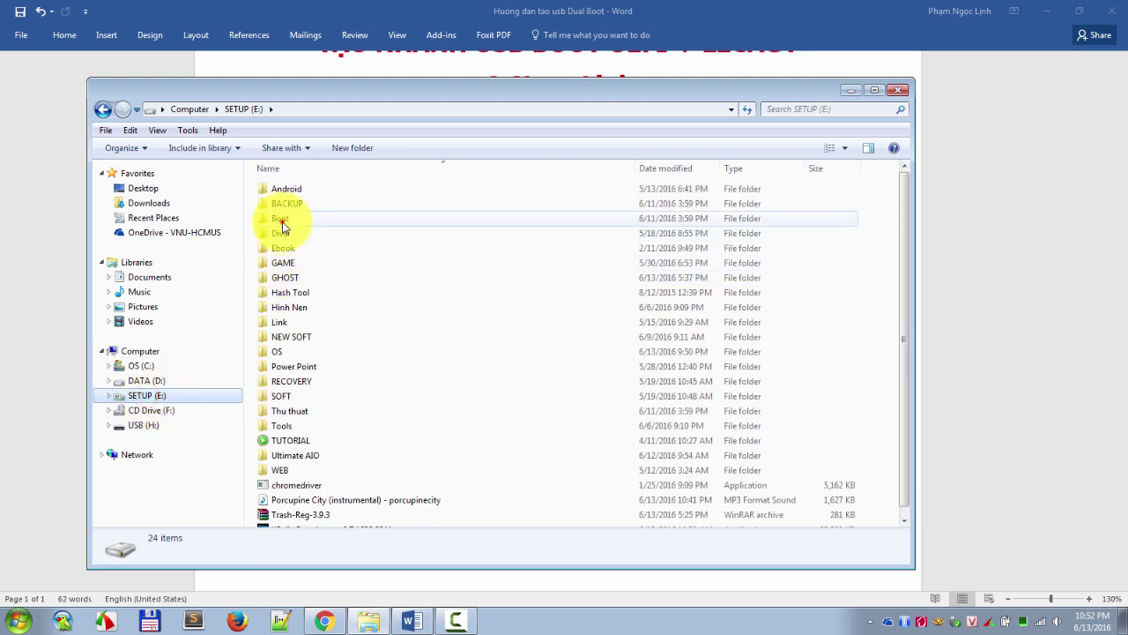
double_click(281, 219)
double_click(284, 219)
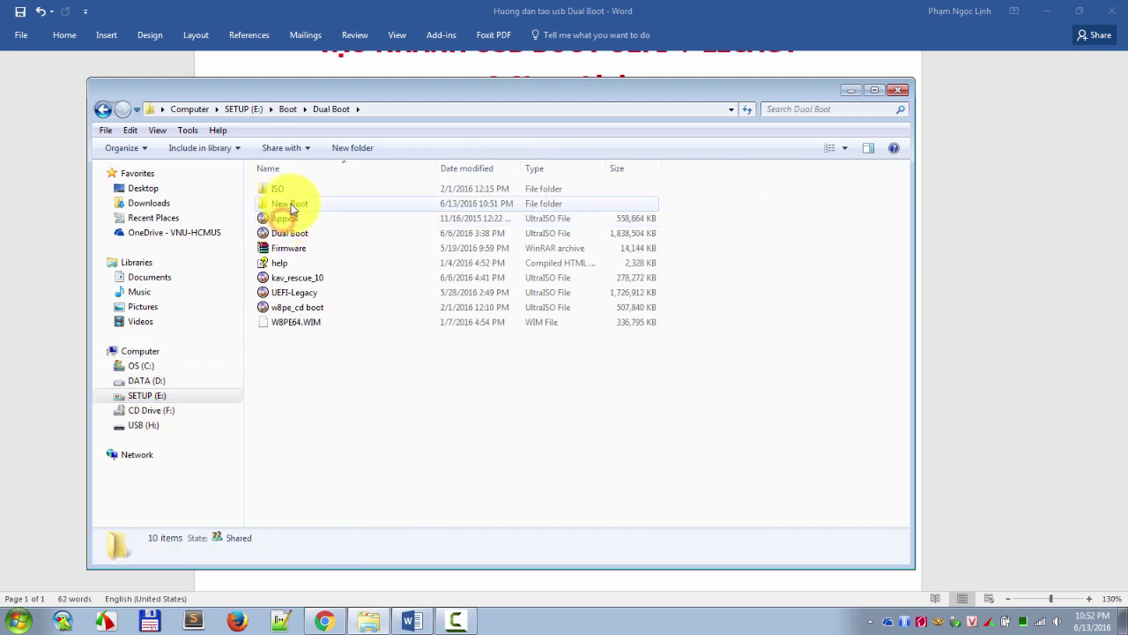
double_click(285, 205)
double_click(301, 190)
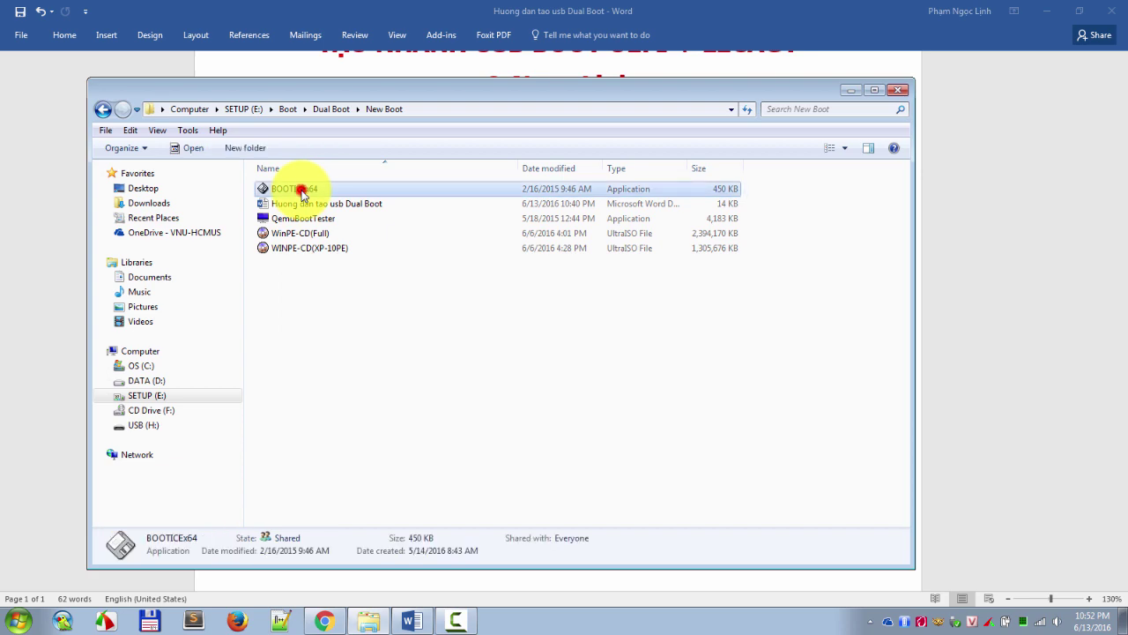
left_click_drag(517, 205, 558, 254)
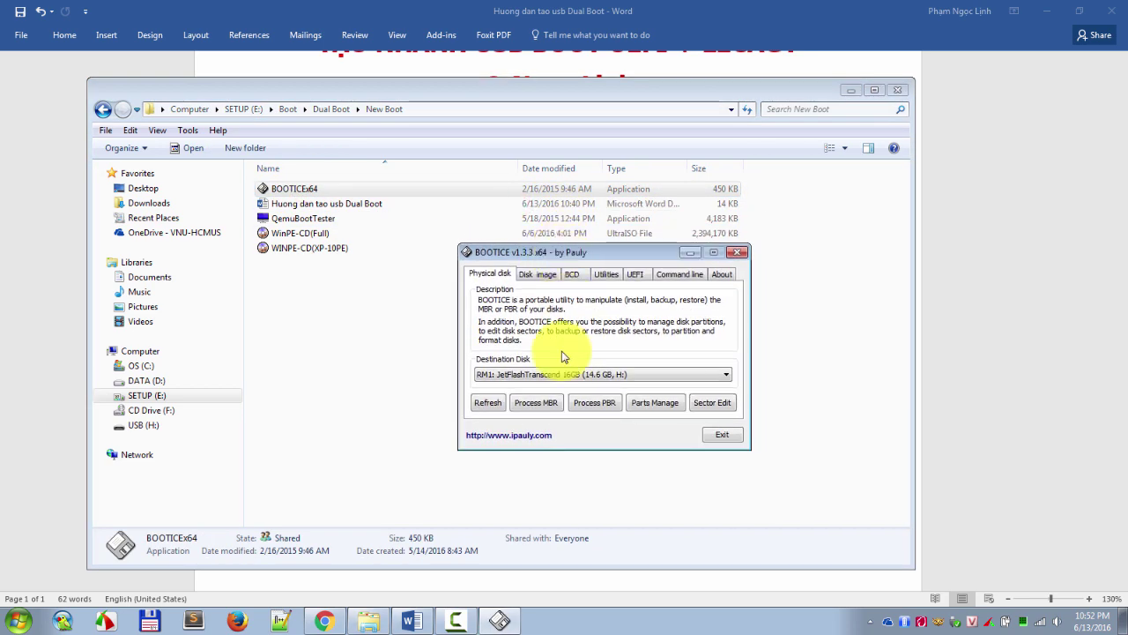
Install the Windows NT 5.x MBR on the 16GB JetFlashTranscend USB disk
left_click(536, 402)
left_click(501, 429)
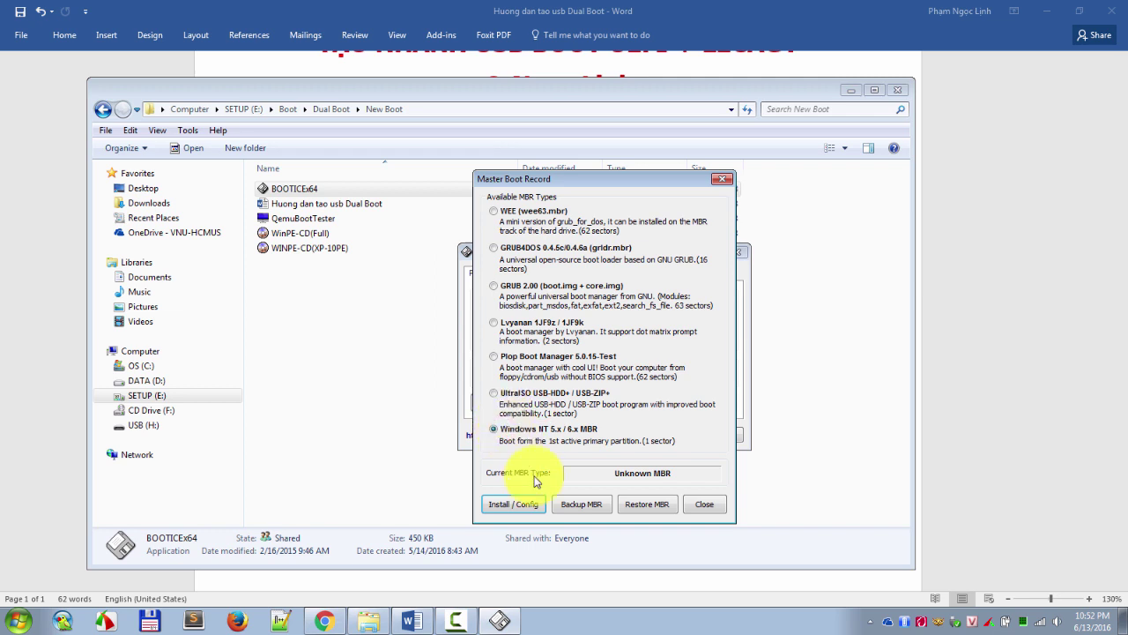
left_click(513, 503)
left_click(535, 354)
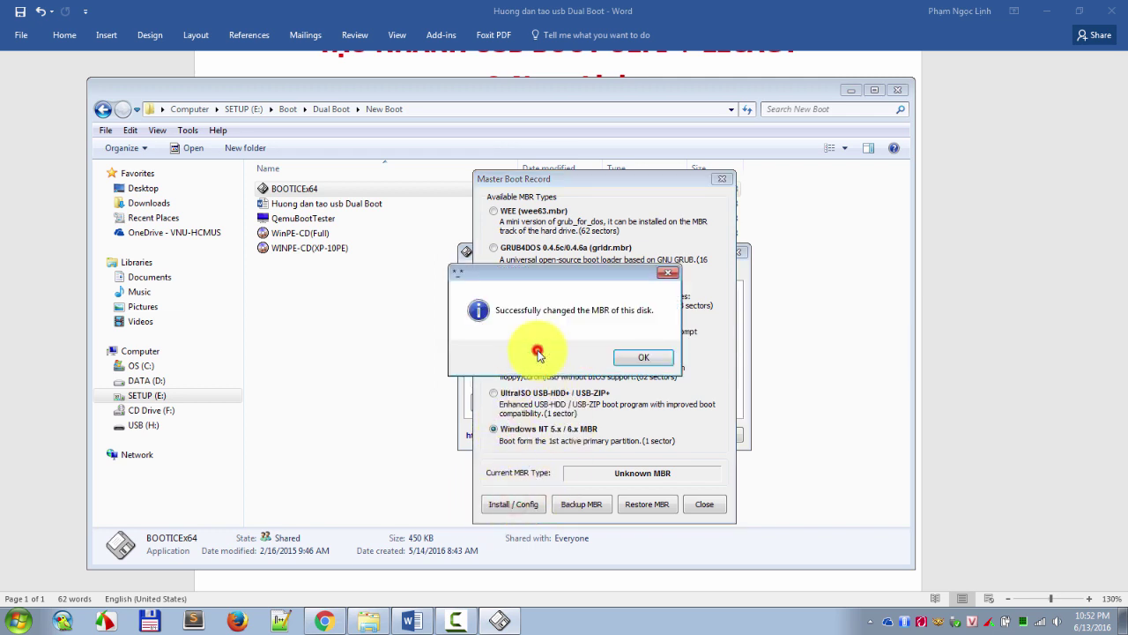
left_click(652, 355)
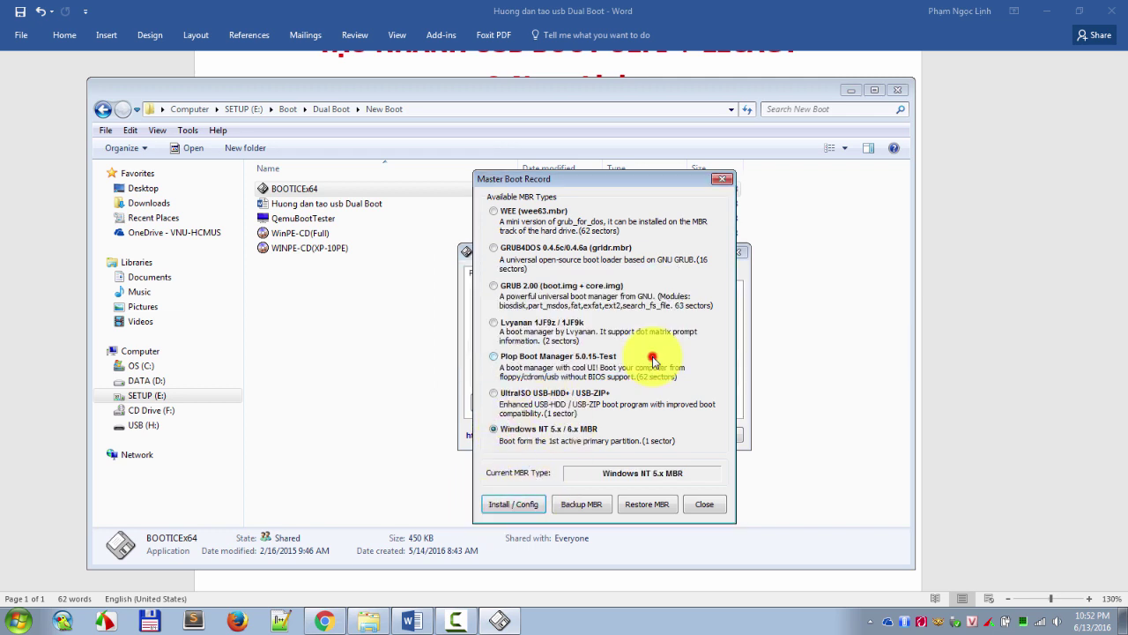
left_click(704, 505)
Install the BOOTMGR boot record on the USB's FAT32 partition, keeping BOOTMGR as the boot file name
left_click(595, 403)
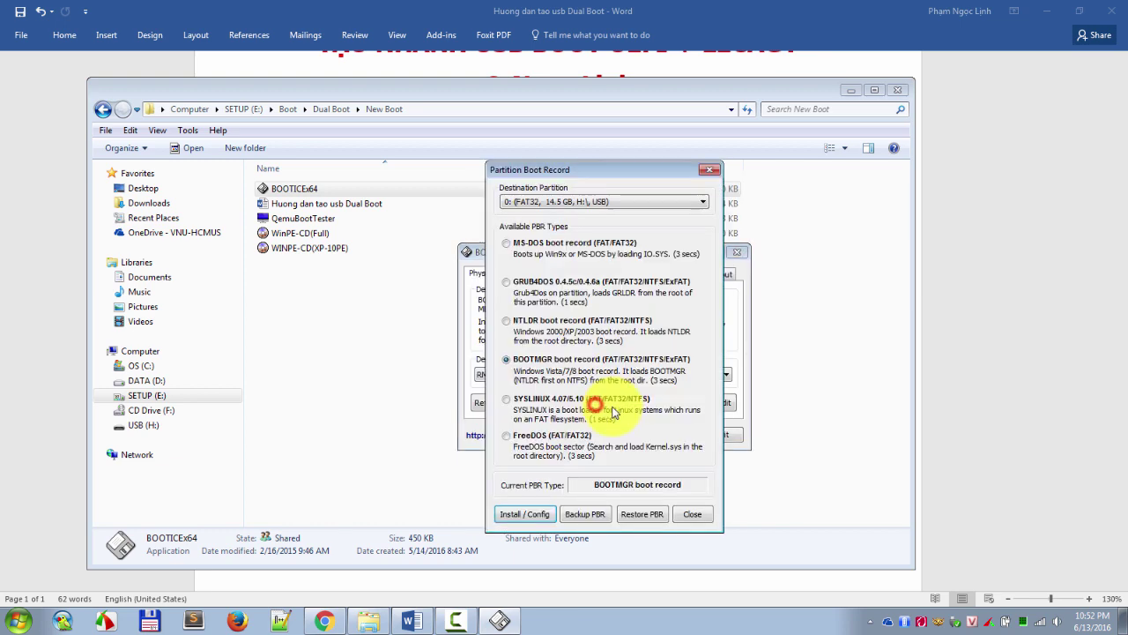
left_click(524, 515)
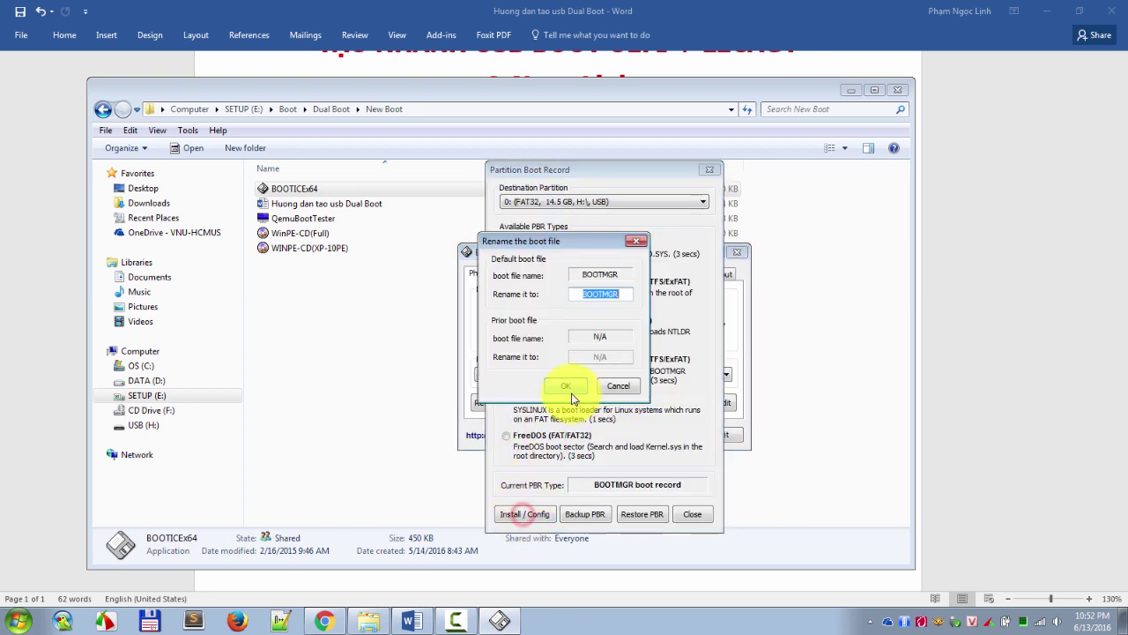
left_click(573, 390)
left_click(622, 351)
left_click(692, 515)
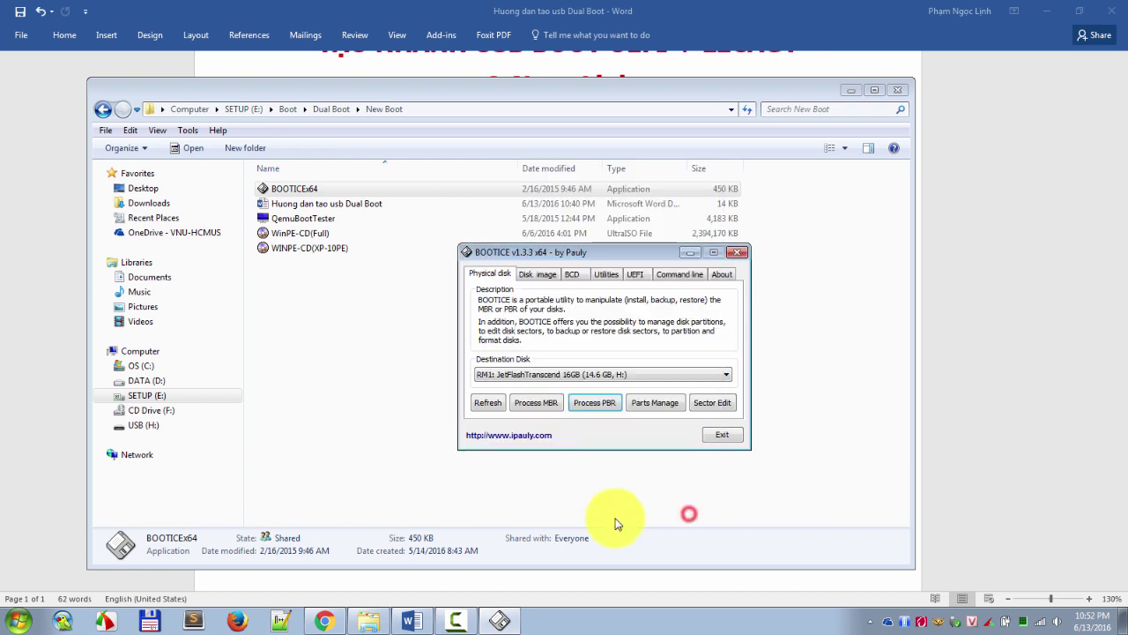
Check the set-active instruction in the Word guide, activate the USB partition in BOOTICE's partition management and exit BOOTICE
left_click(411, 621)
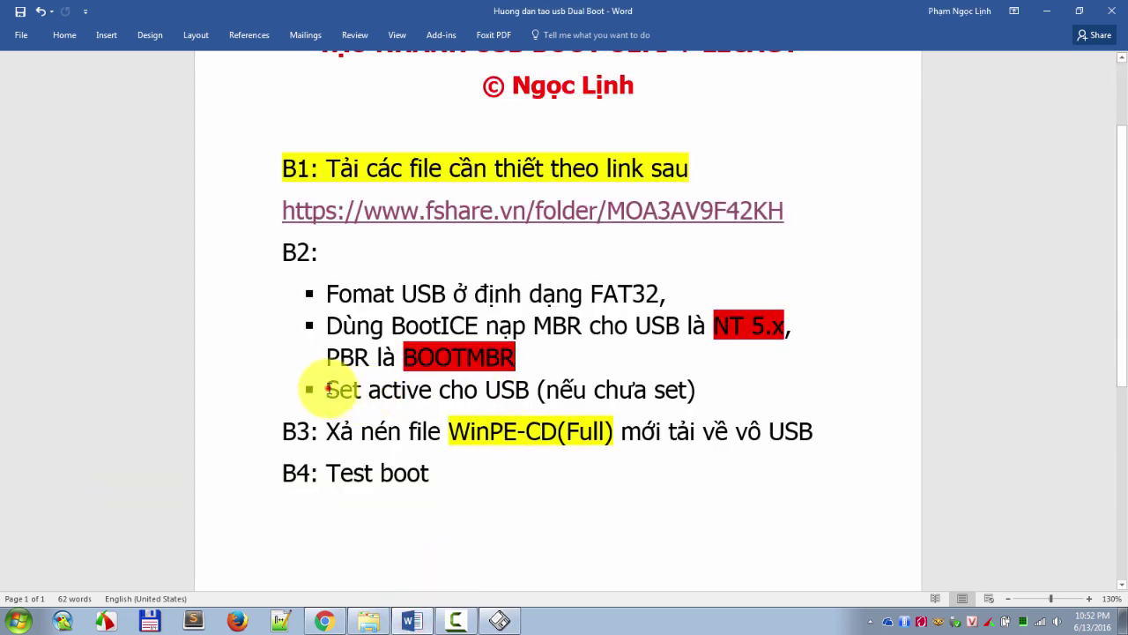
left_click_drag(327, 389, 697, 390)
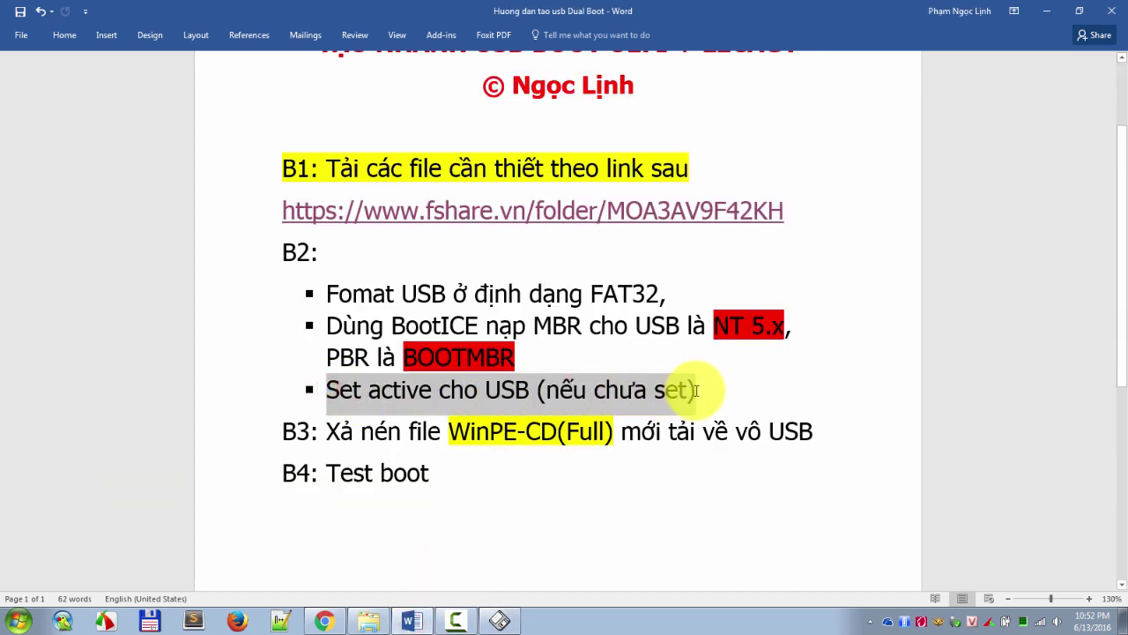
key("alt+Tab")
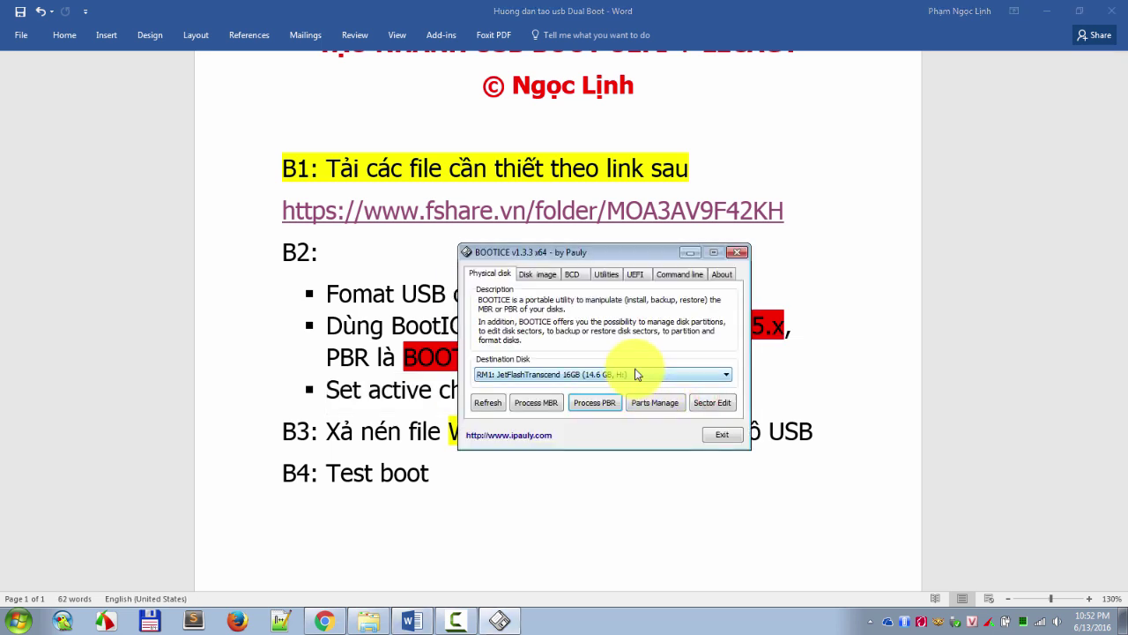
left_click(652, 404)
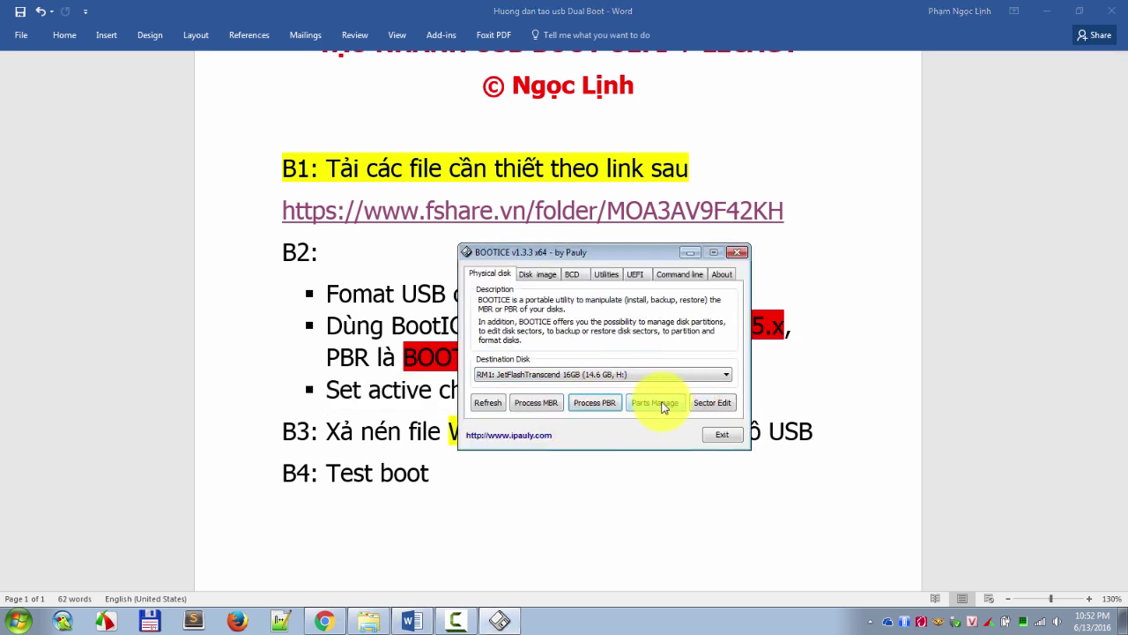
left_click(654, 405)
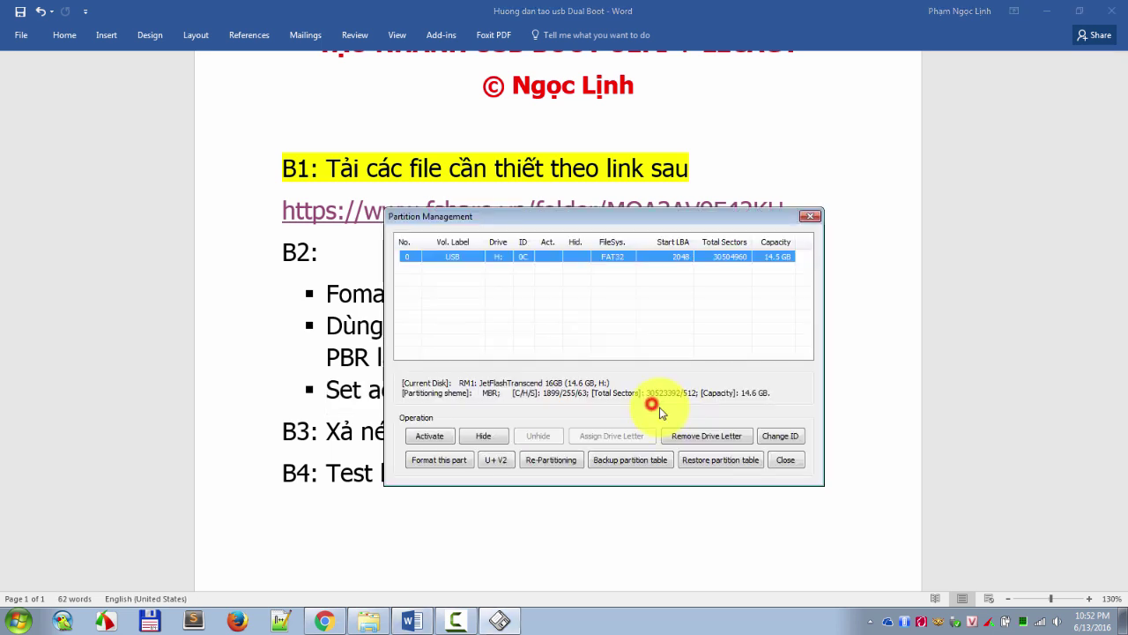
left_click(447, 257)
left_click(431, 438)
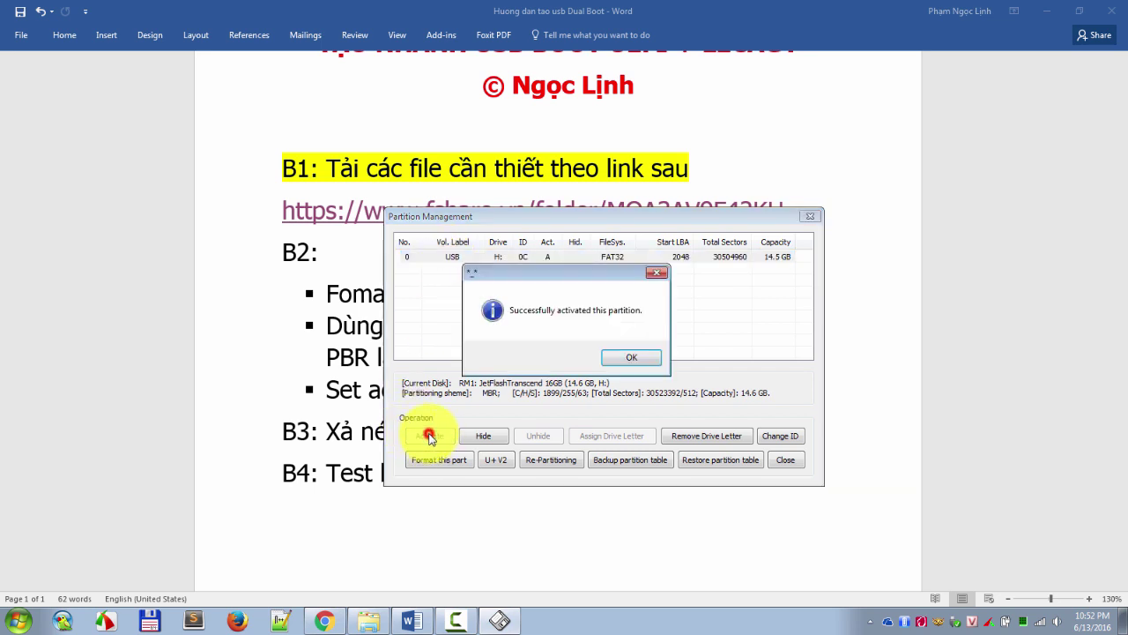
left_click(629, 355)
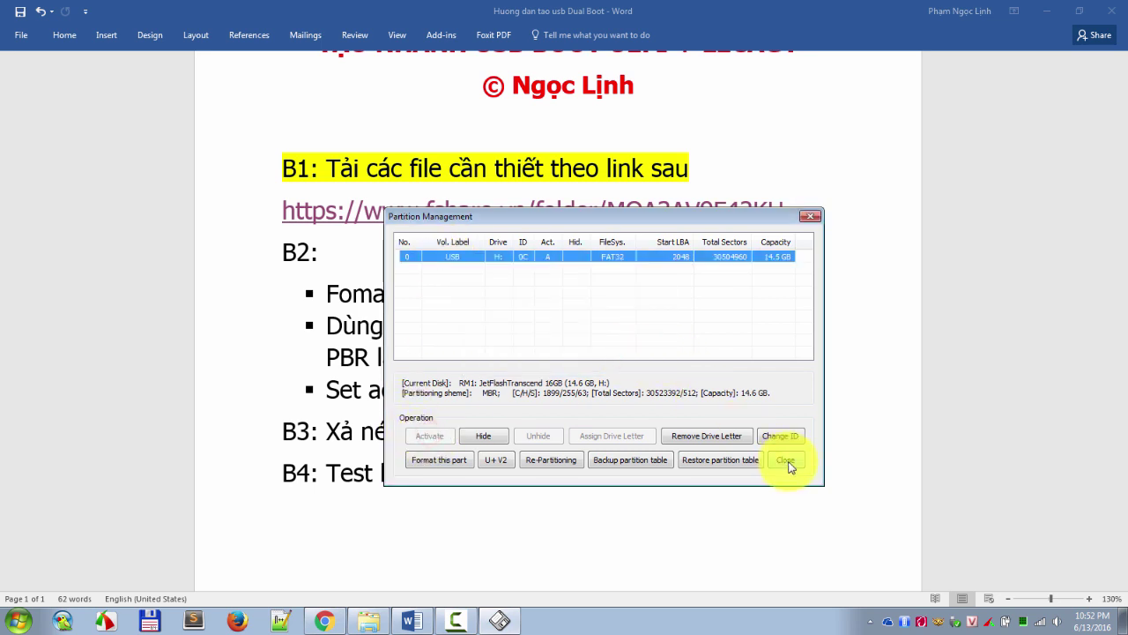
left_click(786, 459)
left_click(731, 435)
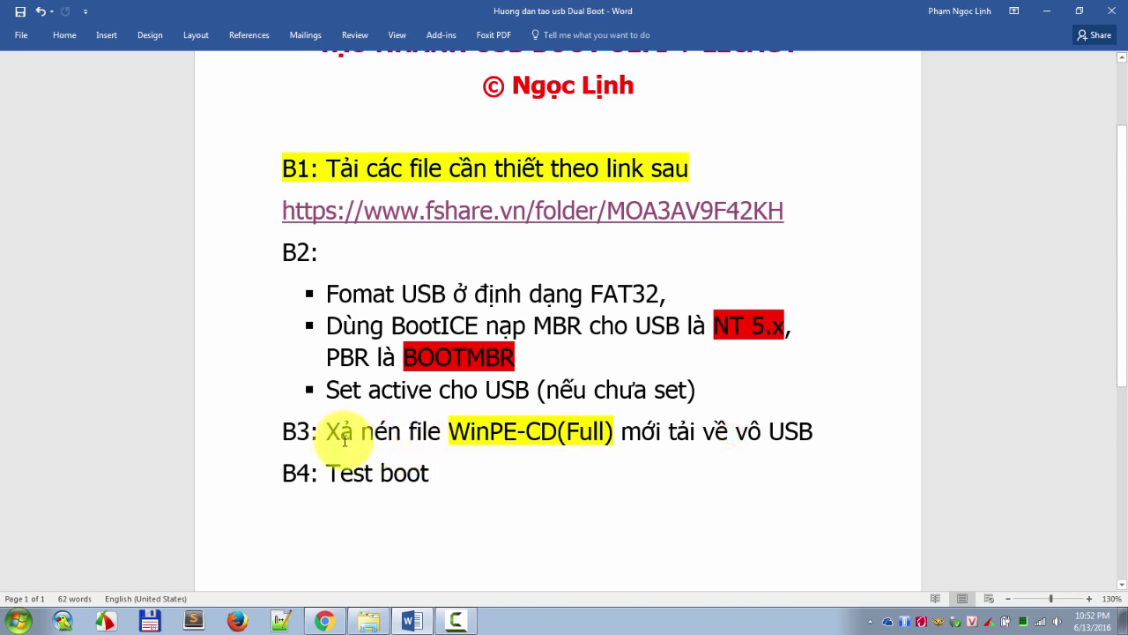
Highlight the guide's B3 instruction on extracting WinPE-CD(Full) to the USB and return to the New Boot folder
left_click_drag(324, 431, 824, 431)
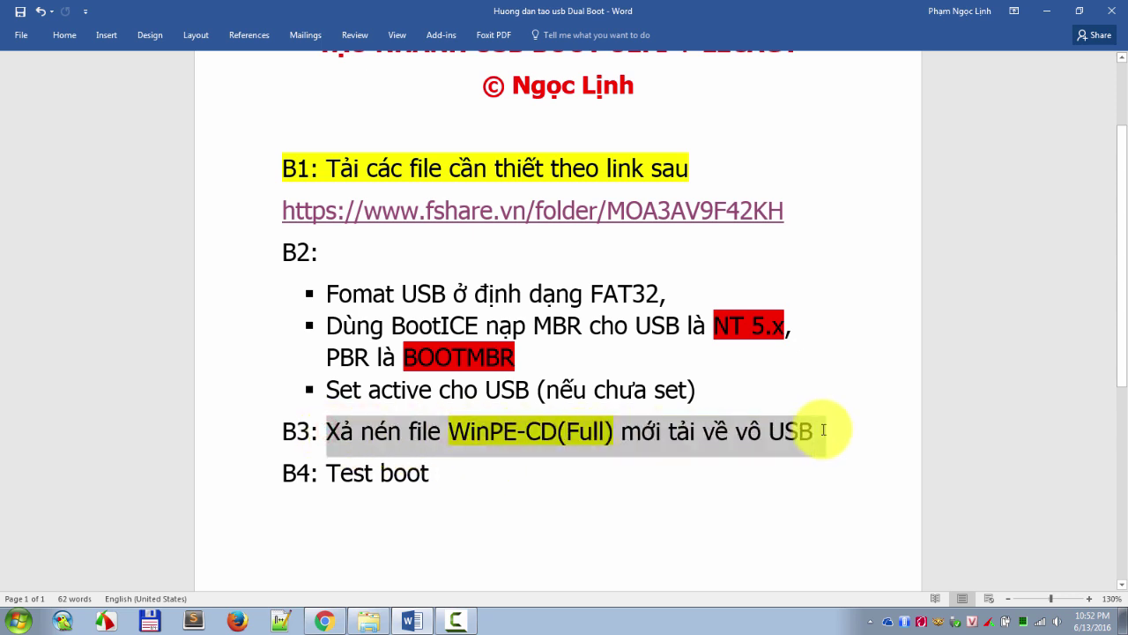
left_click(726, 385)
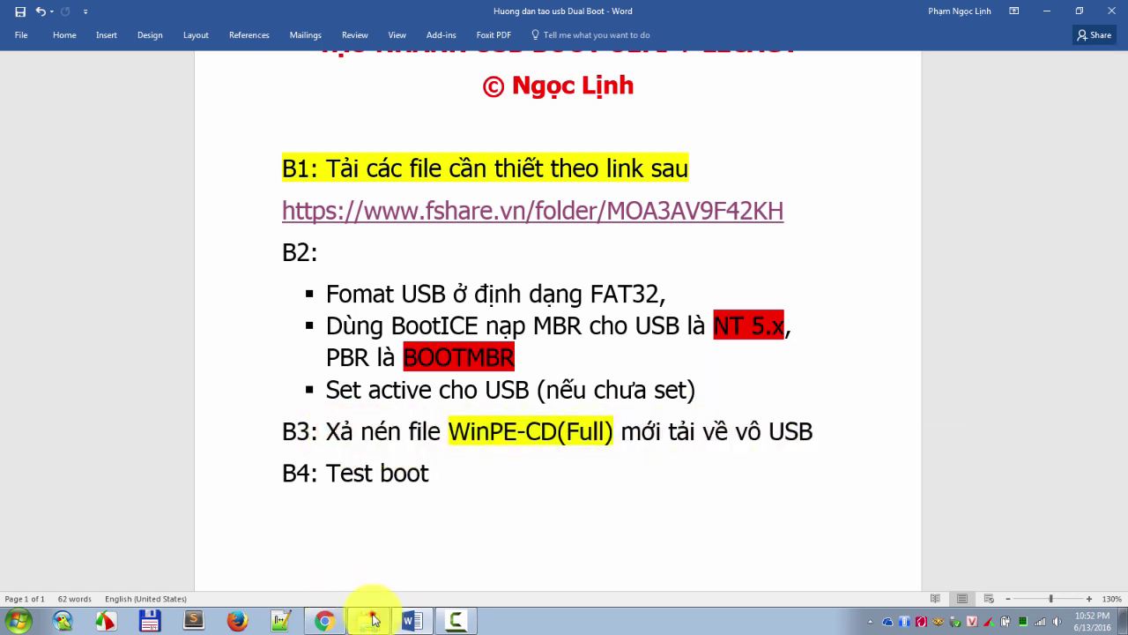
left_click(369, 621)
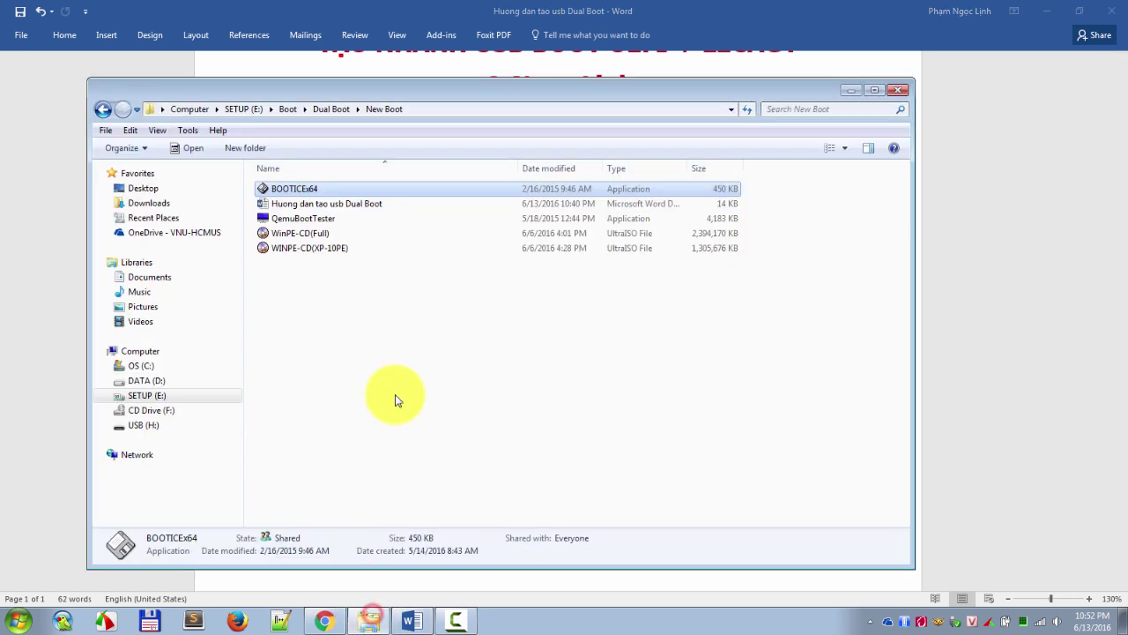
Extract the WinPE-CD(Full) image to the USB (H:) drive with UltraISO
right_click(293, 239)
mouse_move(395, 233)
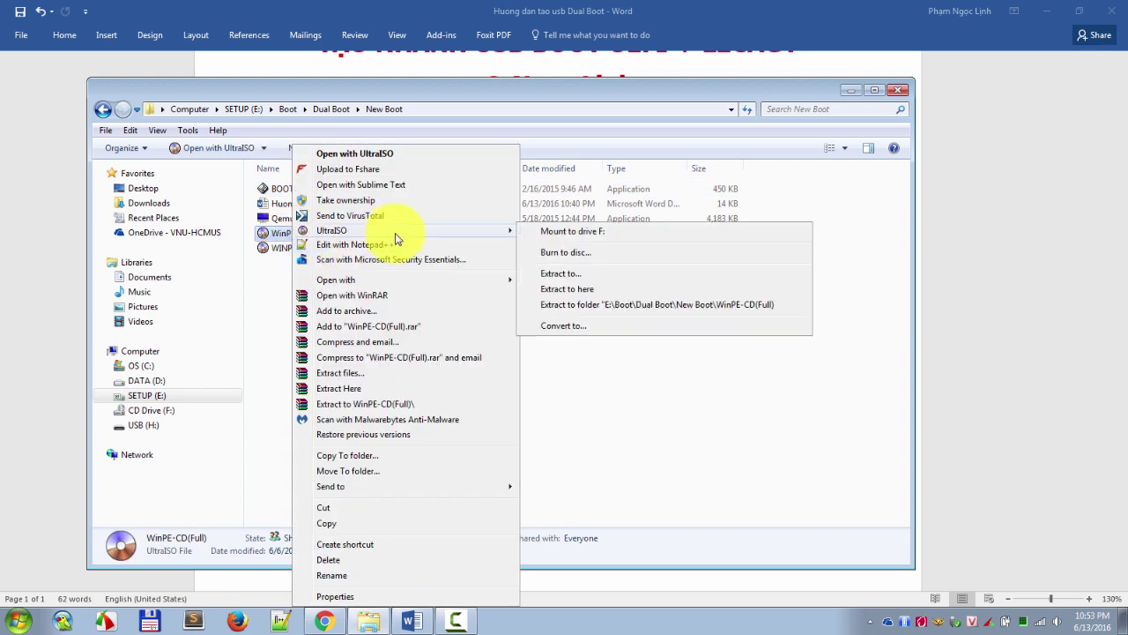
left_click(572, 275)
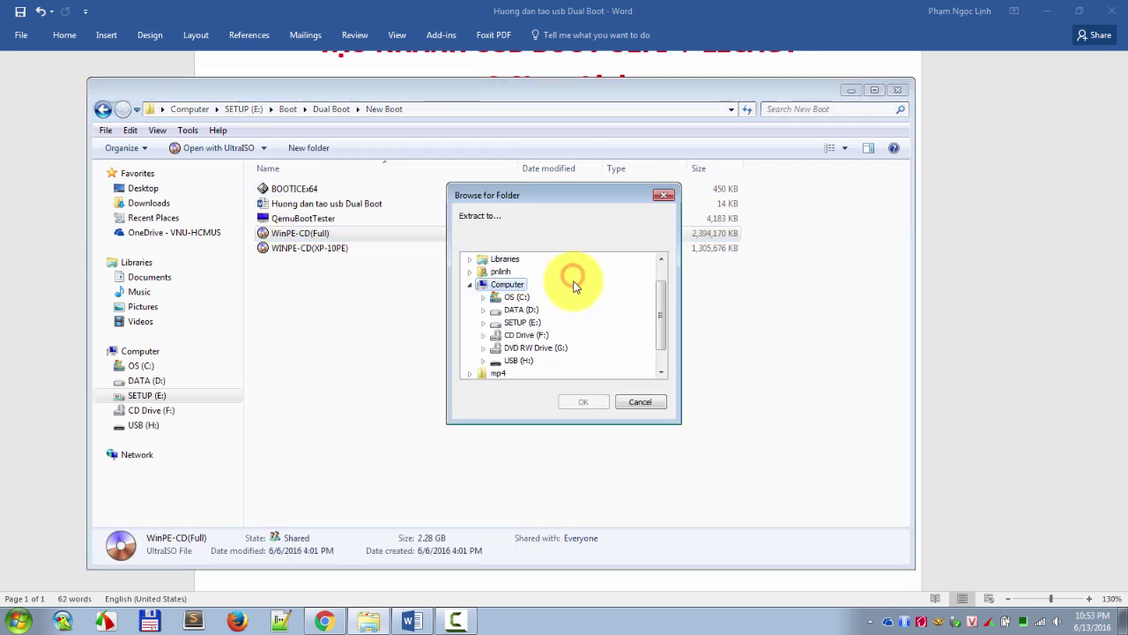
left_click(518, 361)
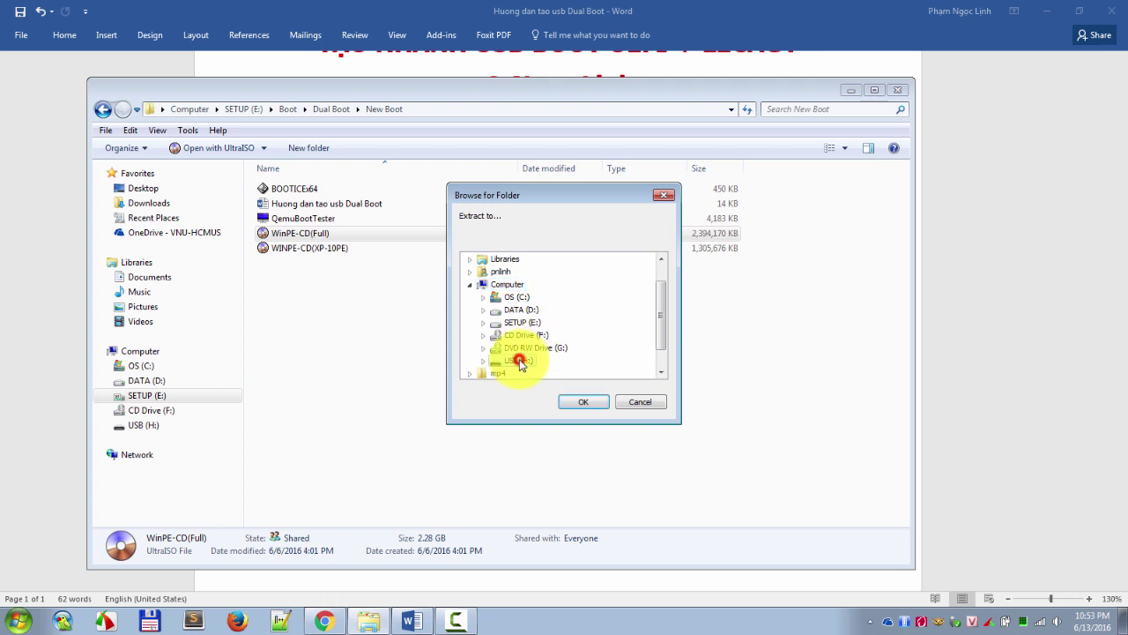
left_click(581, 401)
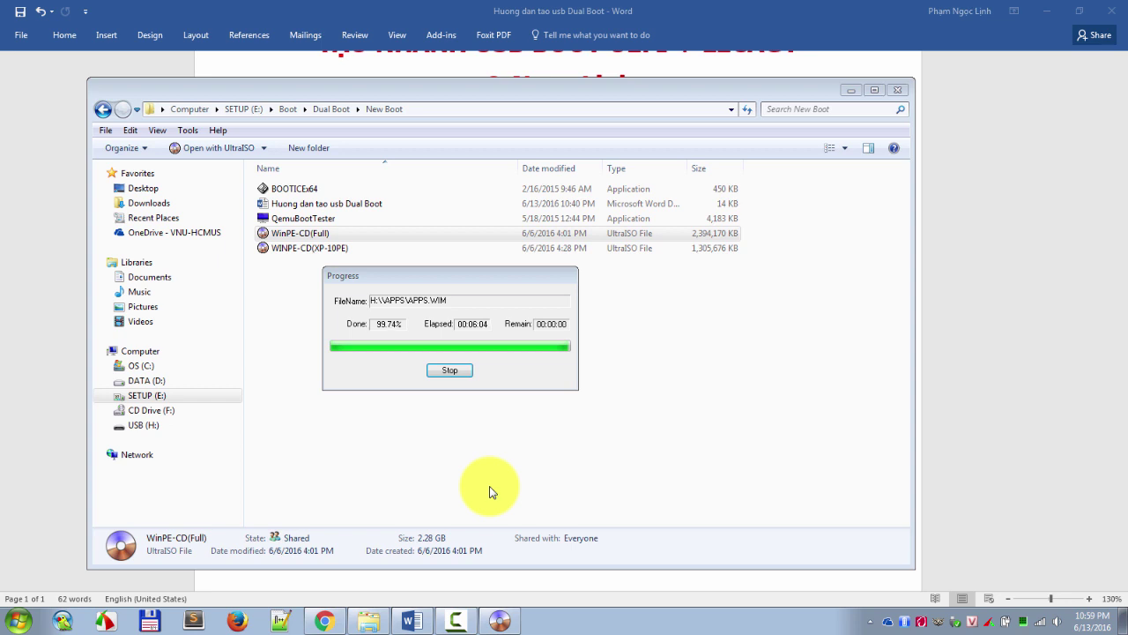
Highlight the guide's "B4: Test boot" line in Word and return to the New Boot folder
left_click(848, 92)
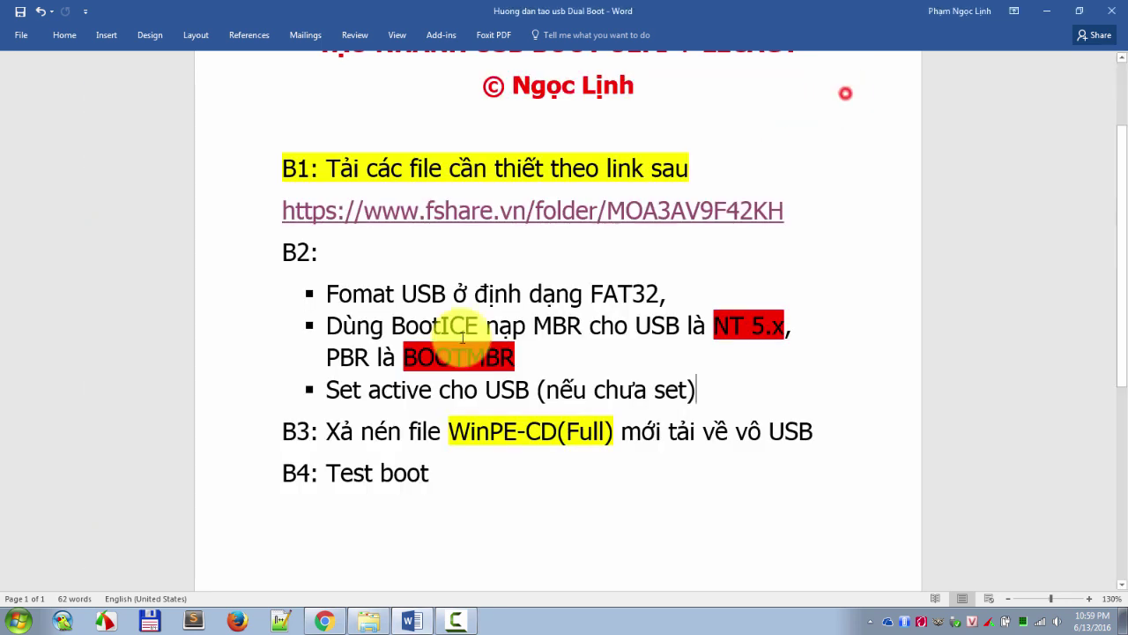
left_click_drag(434, 473, 301, 476)
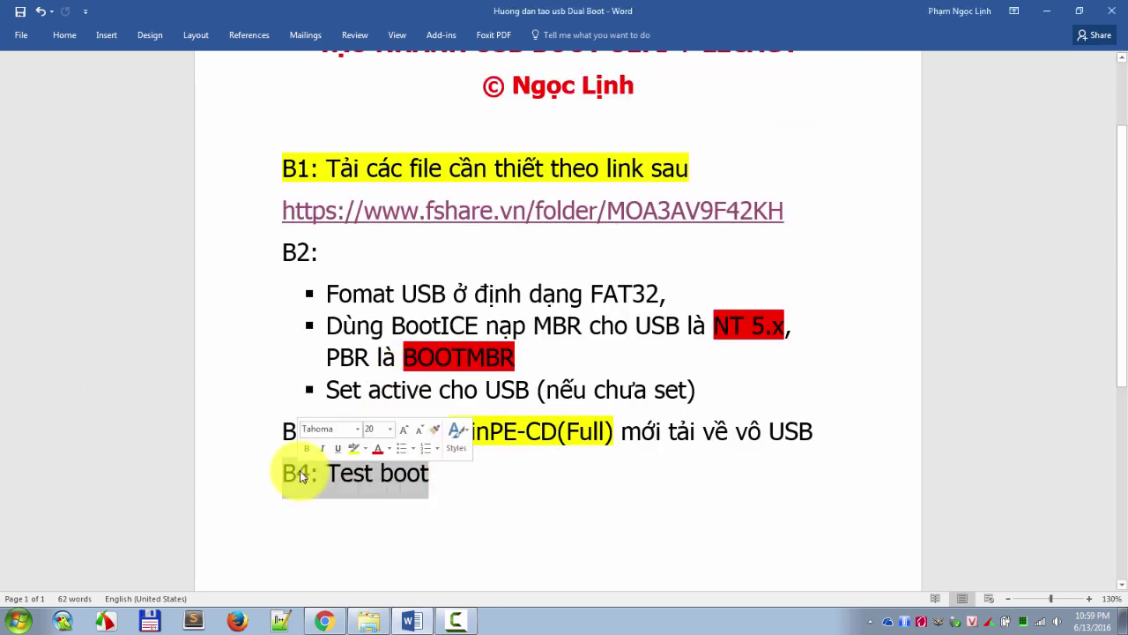
left_click(371, 619)
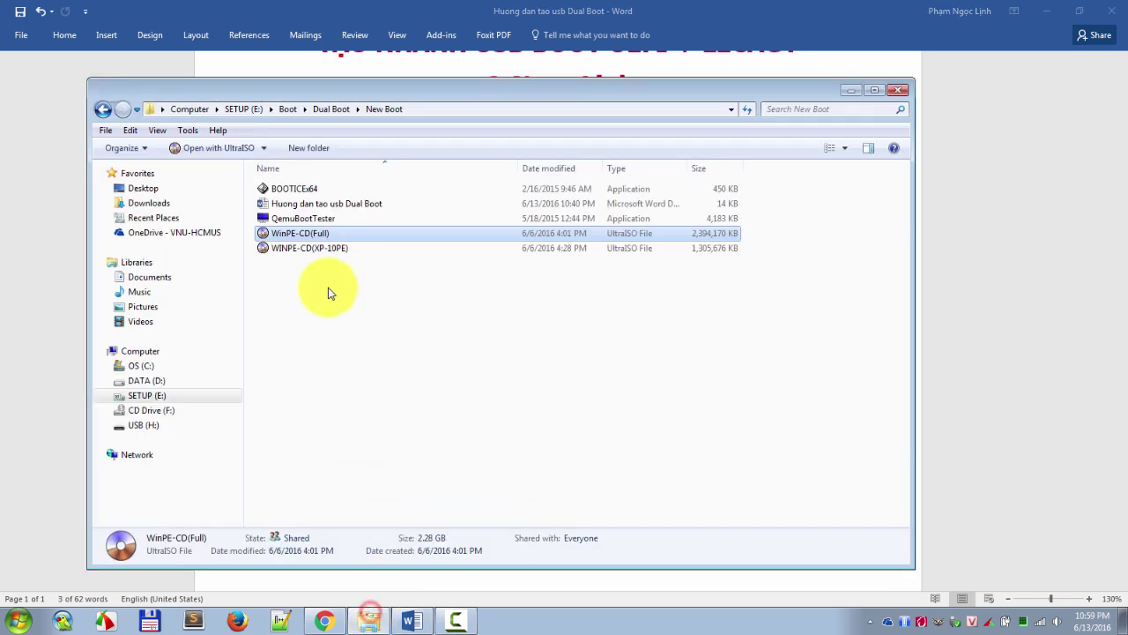
Launch QemuBootTester and run a Legacy BIOS test boot of the JetFlash Transcend 16GB USB
right_click(306, 218)
left_click(335, 122)
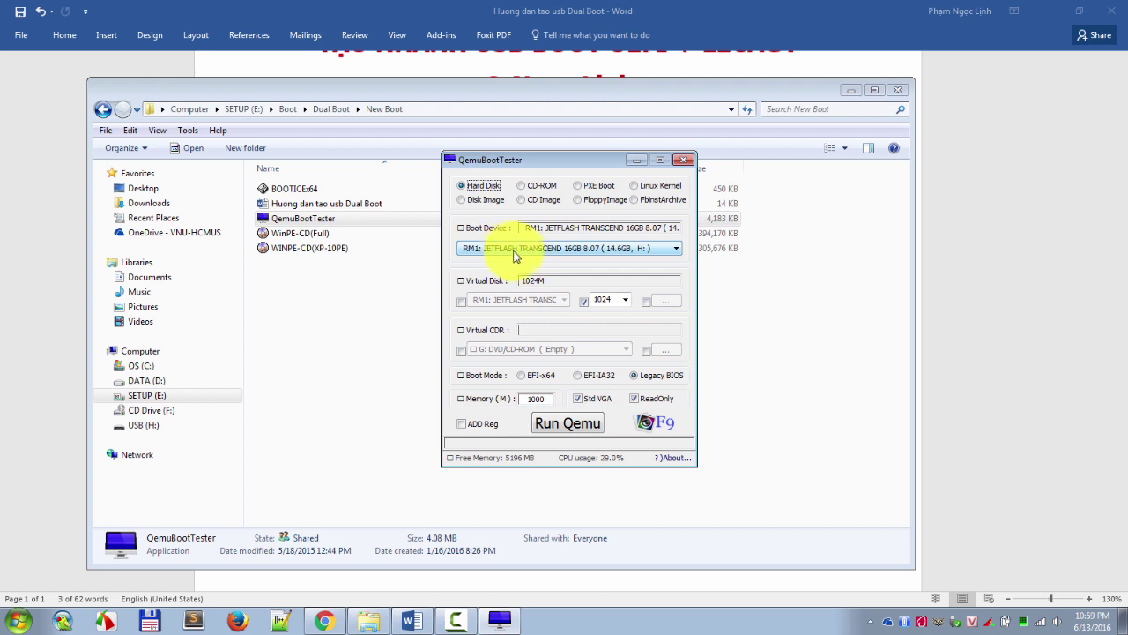
left_click(567, 423)
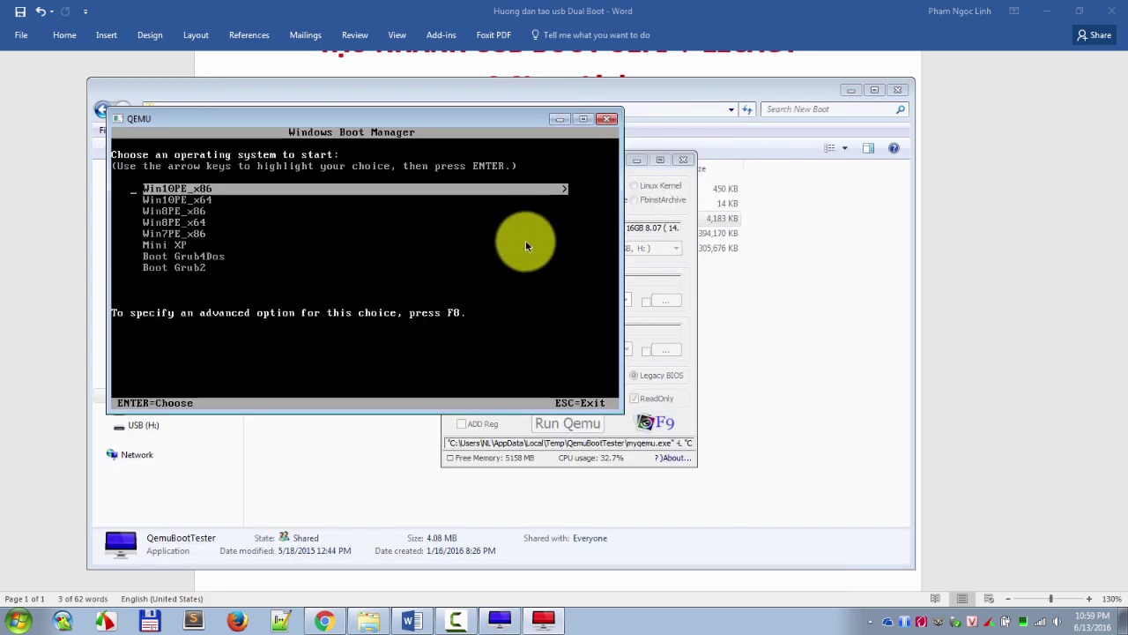
Go through the Windows Boot Manager entries in QEMU and start Boot Grub4Dos
key("Down")
key("Down")
key("Down")
key("Up")
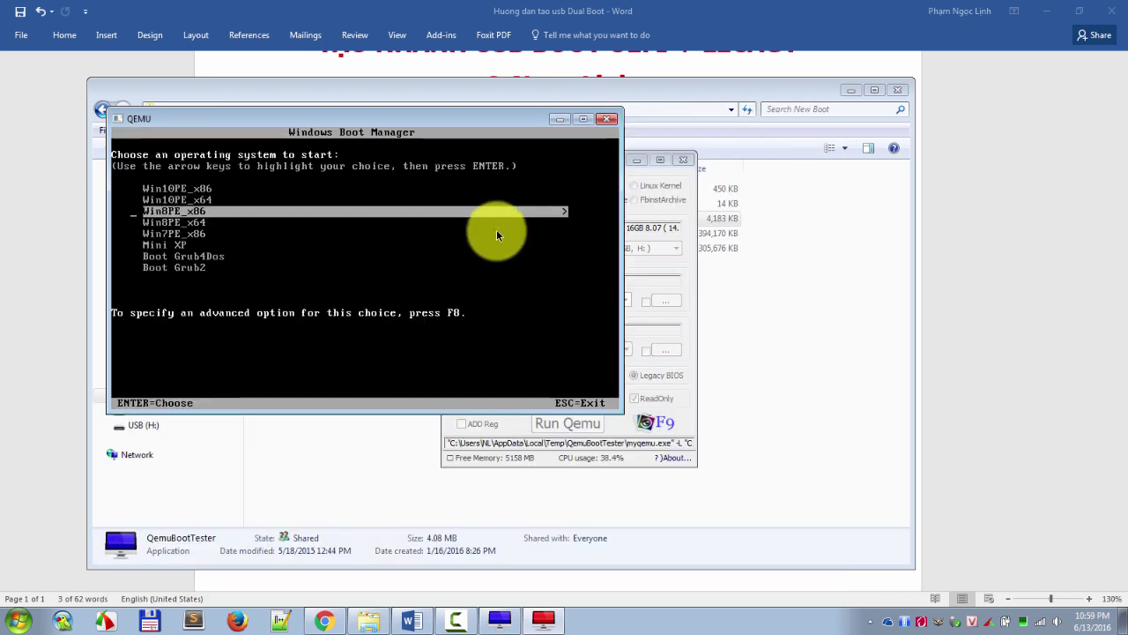
key("Up")
key("Down")
key("Down")
key("Down")
key("Down")
key("Down")
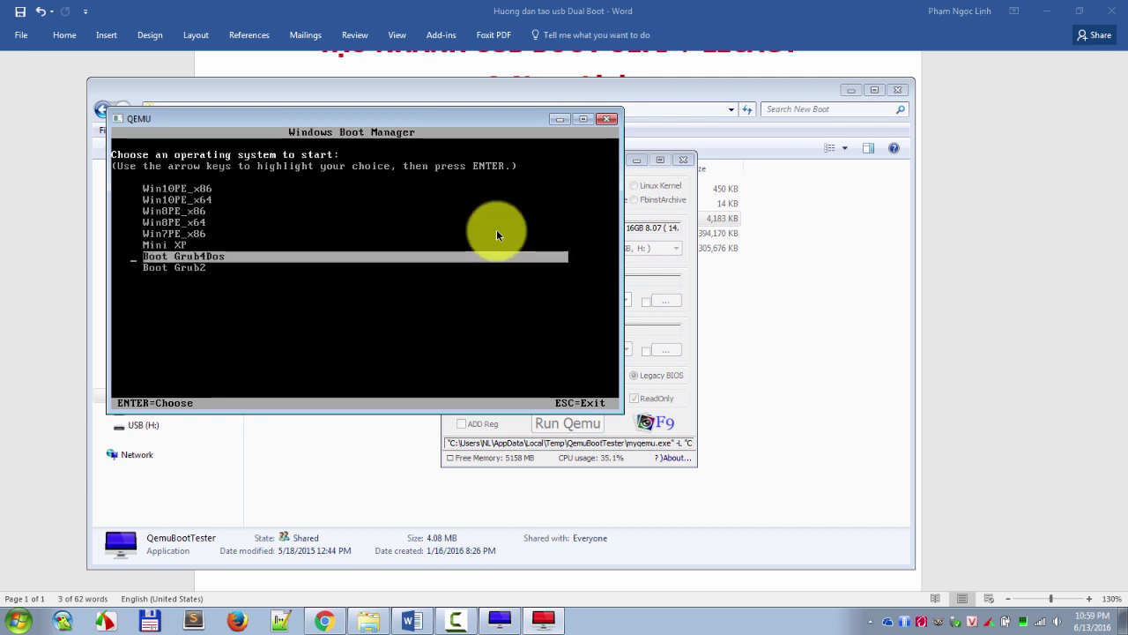
key("Return")
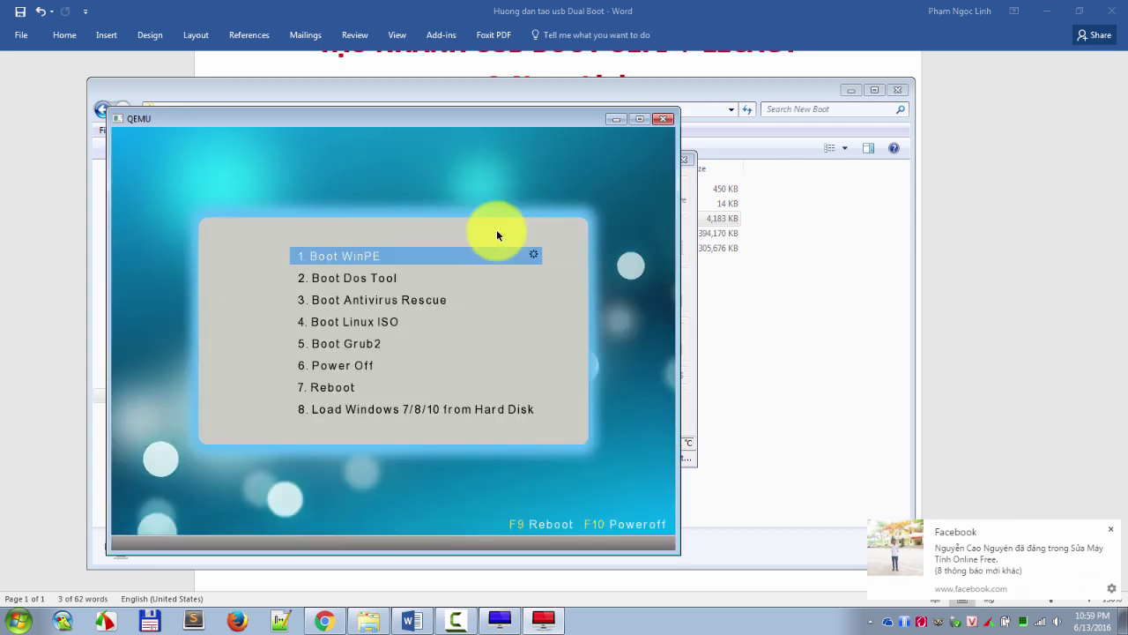
Go through the entries of the Grub4Dos main menu and enter the Boot Dos Tool submenu
key("Down")
key("Down")
key("Down")
key("Up")
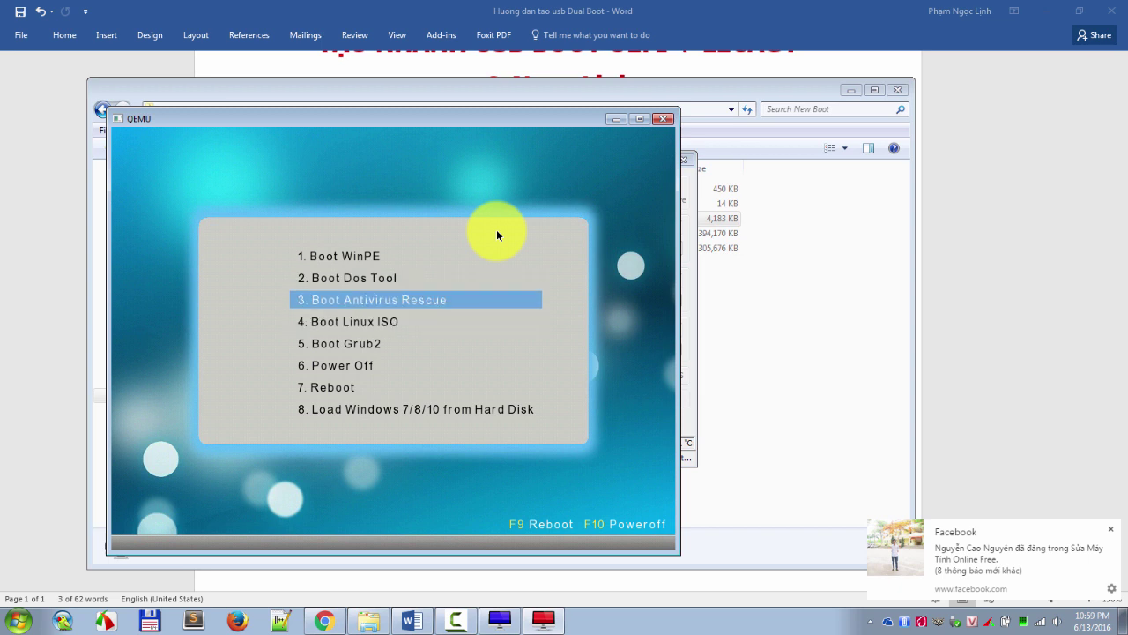
key("Up")
key("Up")
key("Down")
key("Down")
key("Down")
key("Down")
key("Down")
key("Down")
key("Down")
key("Up")
key("Up")
key("Up")
key("Up")
key("Up")
key("Up")
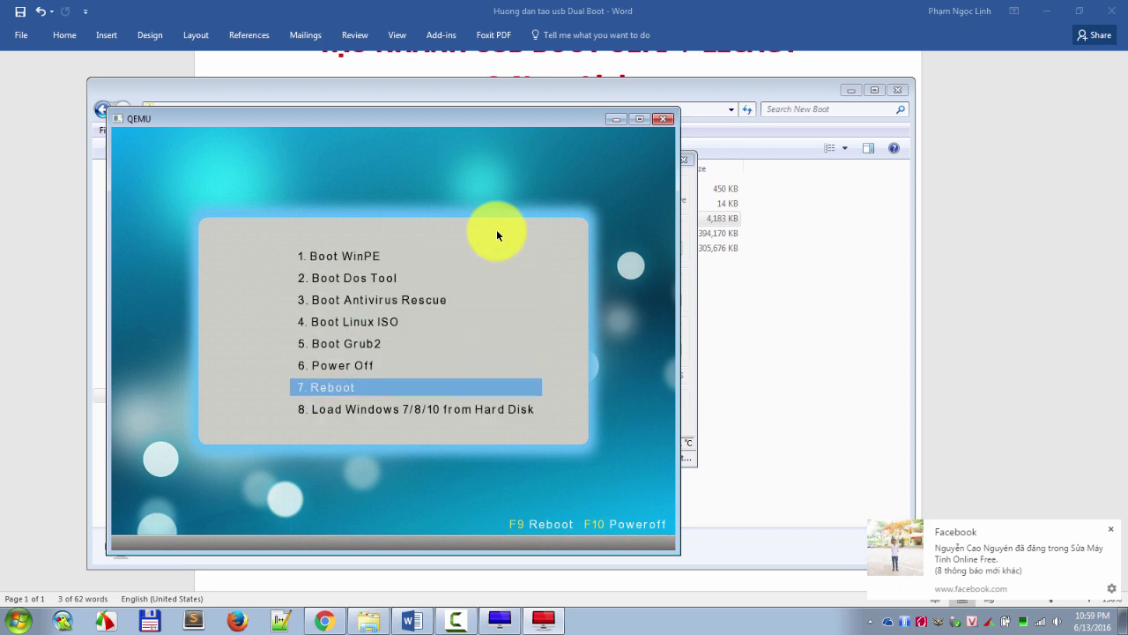
key("Return")
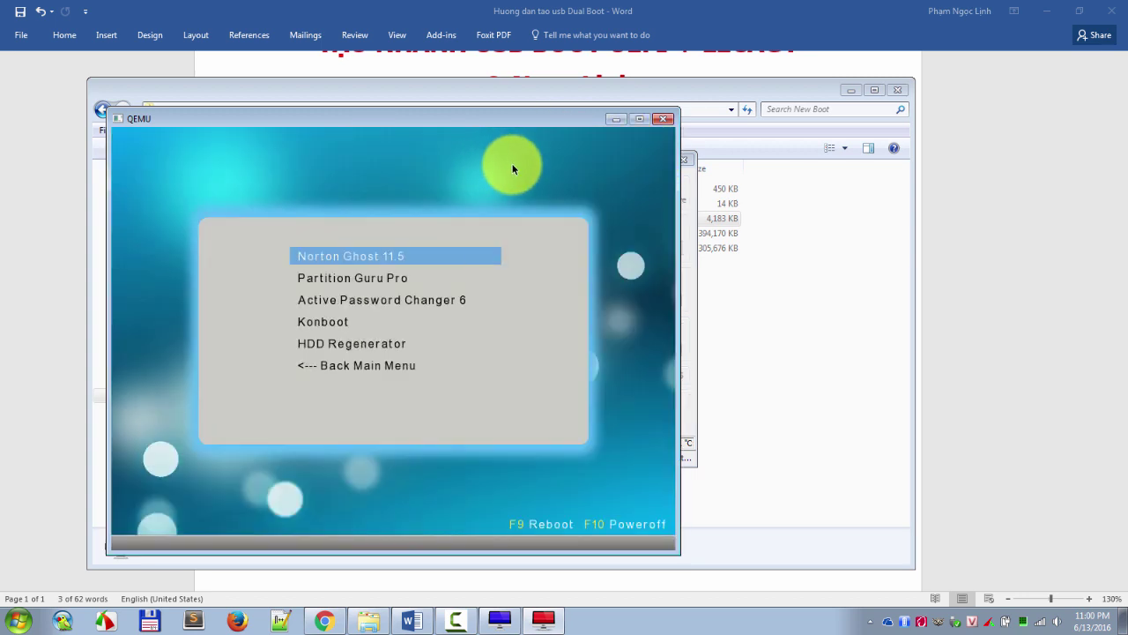
Go through the tools in the Boot Dos Tool submenu and return to the main menu
key("Down")
key("Down")
key("Down")
key("Down")
key("Down")
key("Up")
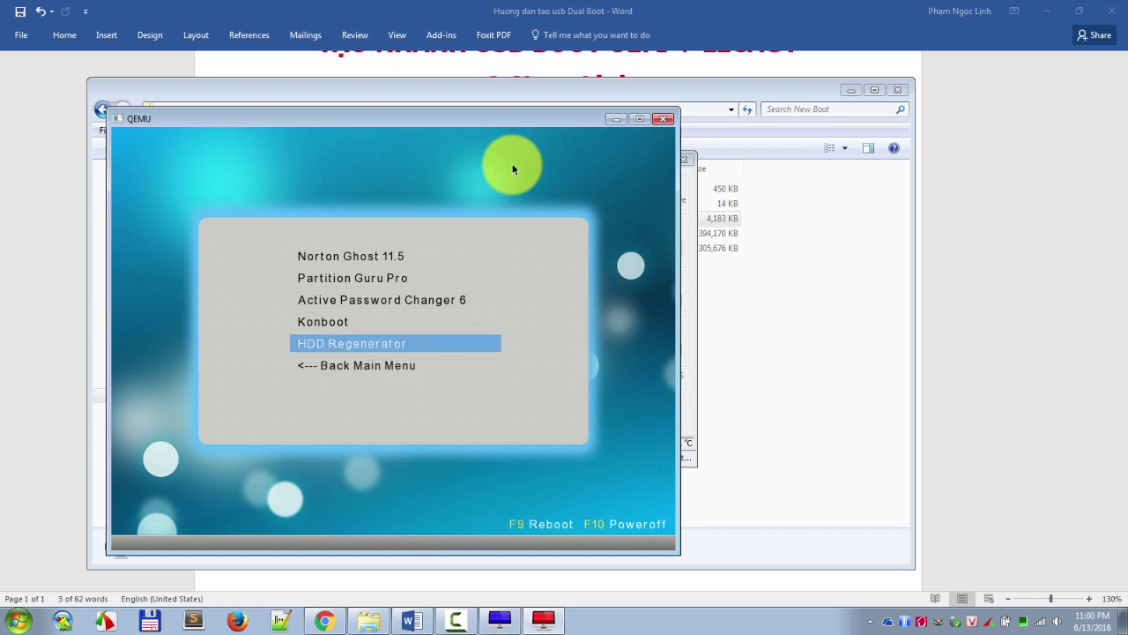
key("Up")
key("Up")
key("Up")
key("Down")
key("Down")
key("Down")
key("Down")
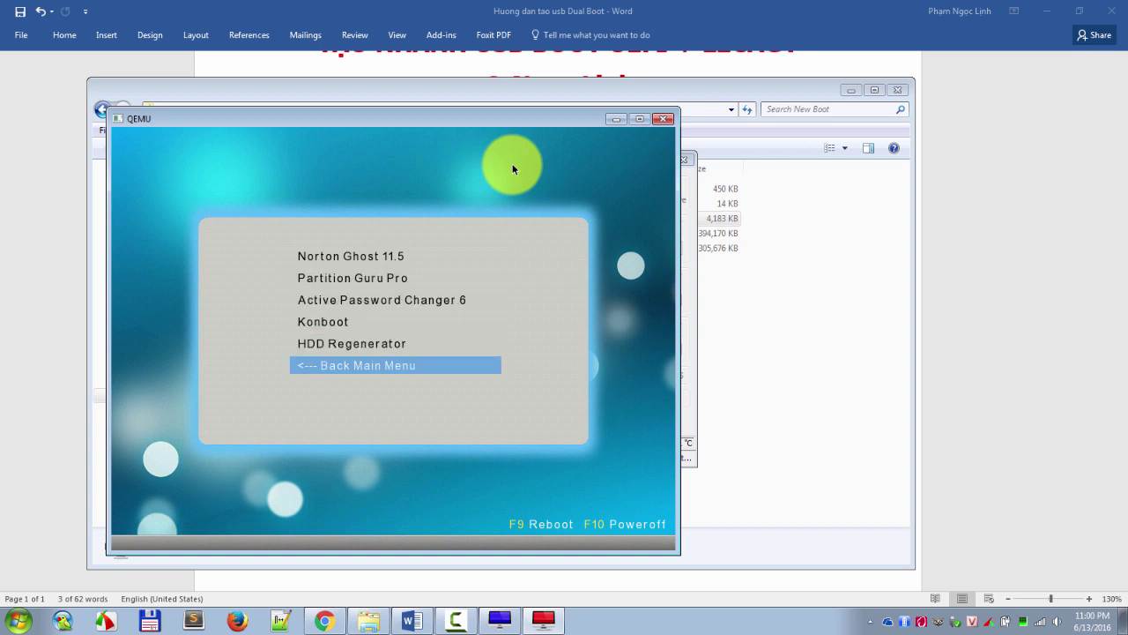
key("Return")
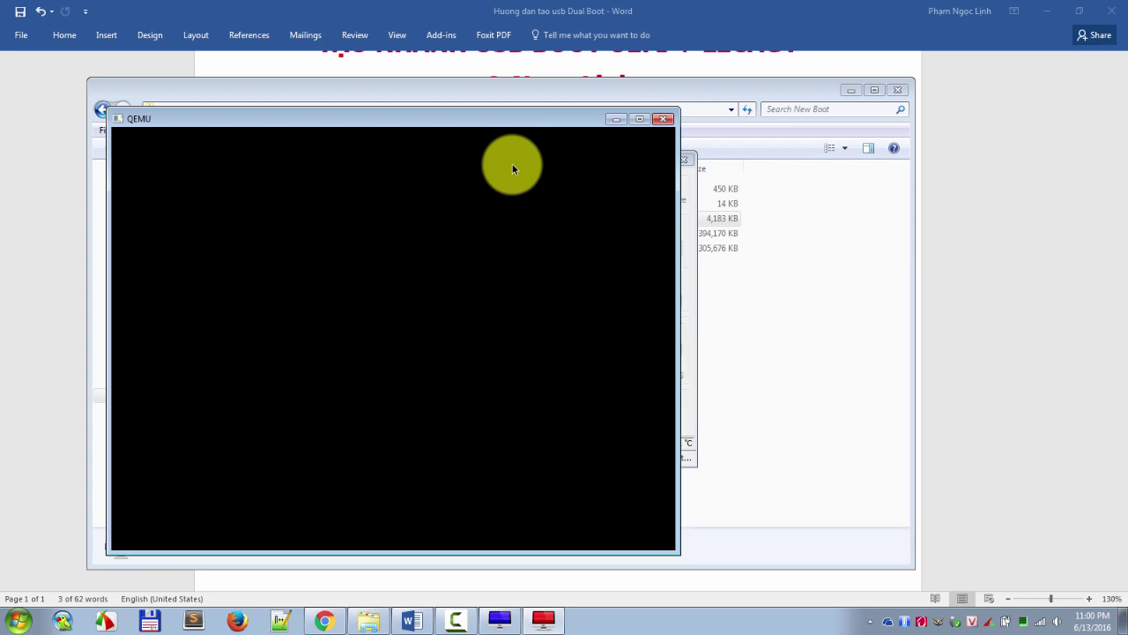
Power off the emulated machine from the Grub4Dos main menu and minimize QemuBootTester
key("Down")
key("Down")
key("Down")
key("Down")
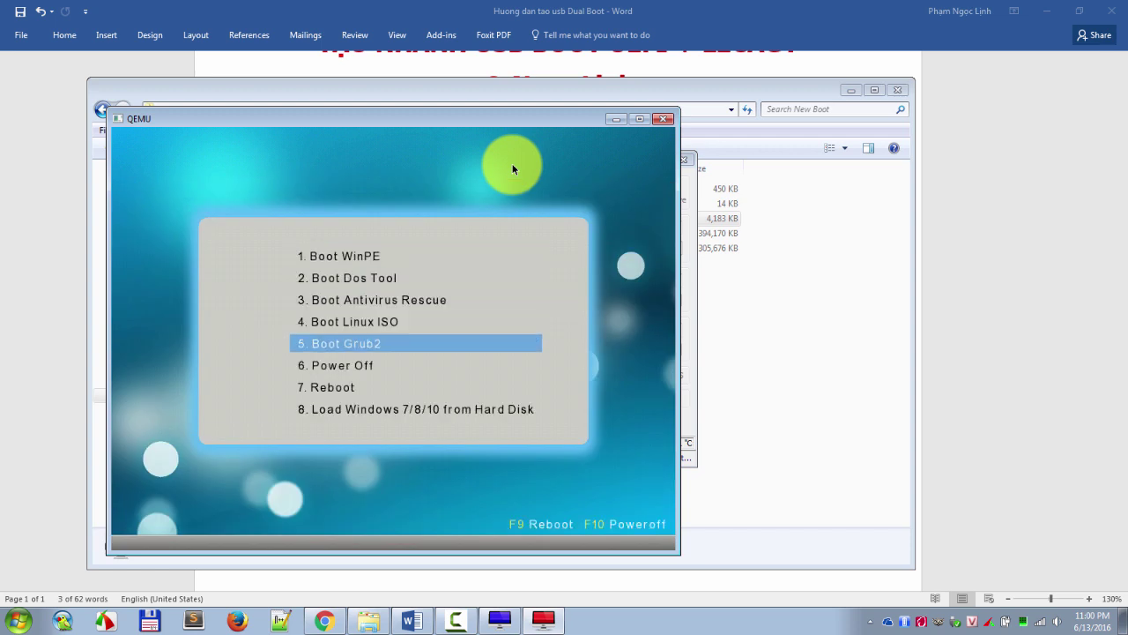
key("Down")
key("Return")
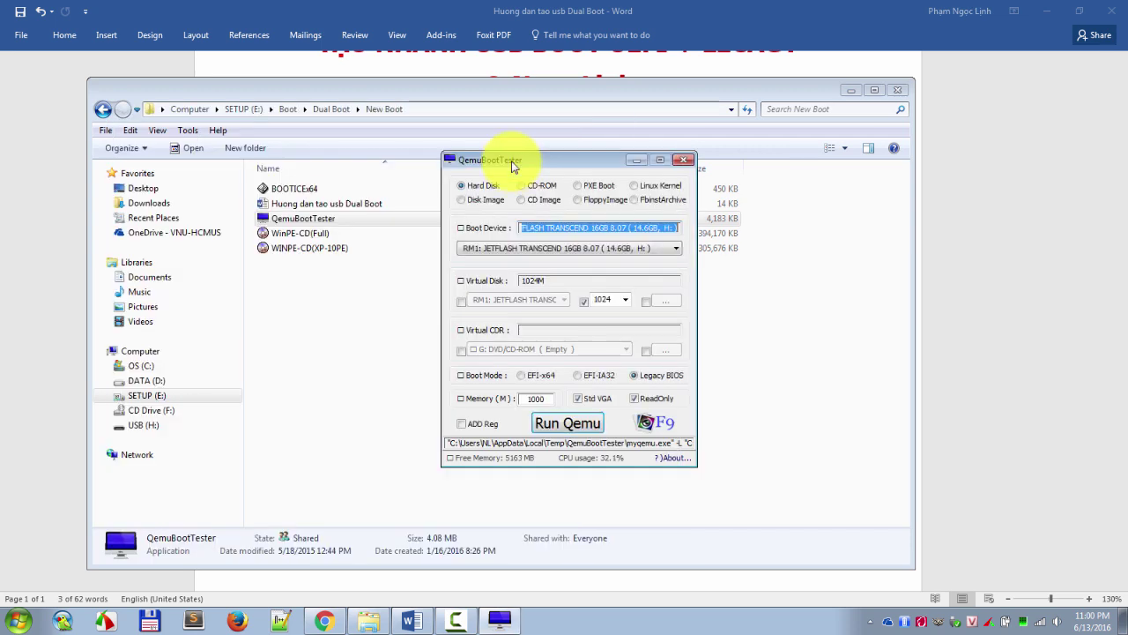
left_click(636, 159)
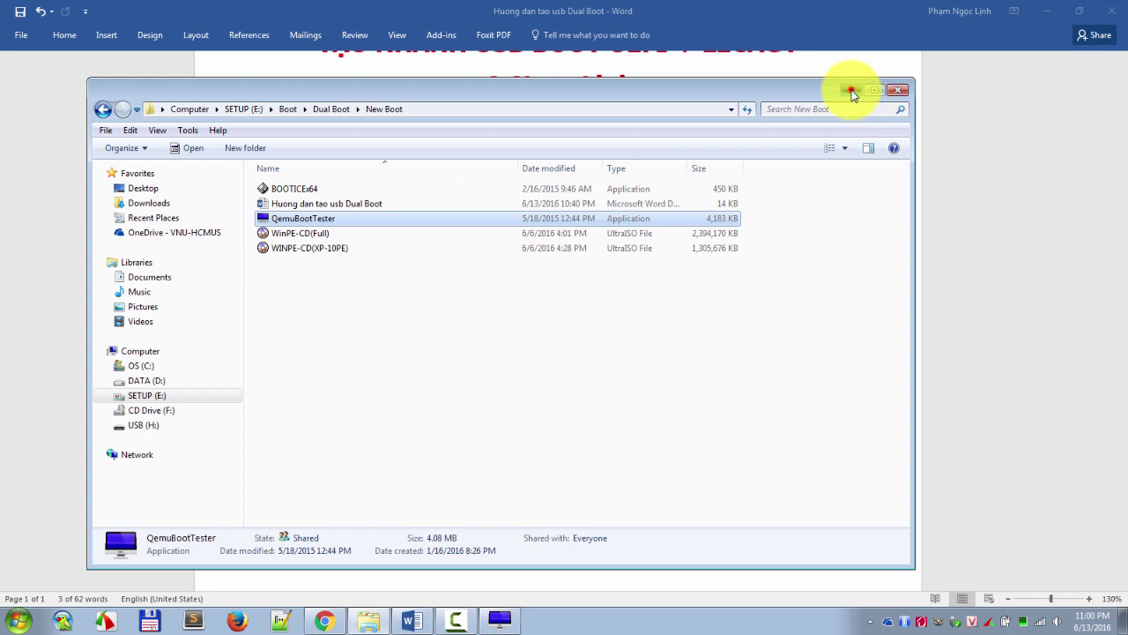
Set the Read-only, Hidden and Archive attributes on all items of USB (H:), including subfolders and files
left_click(851, 89)
left_click(369, 619)
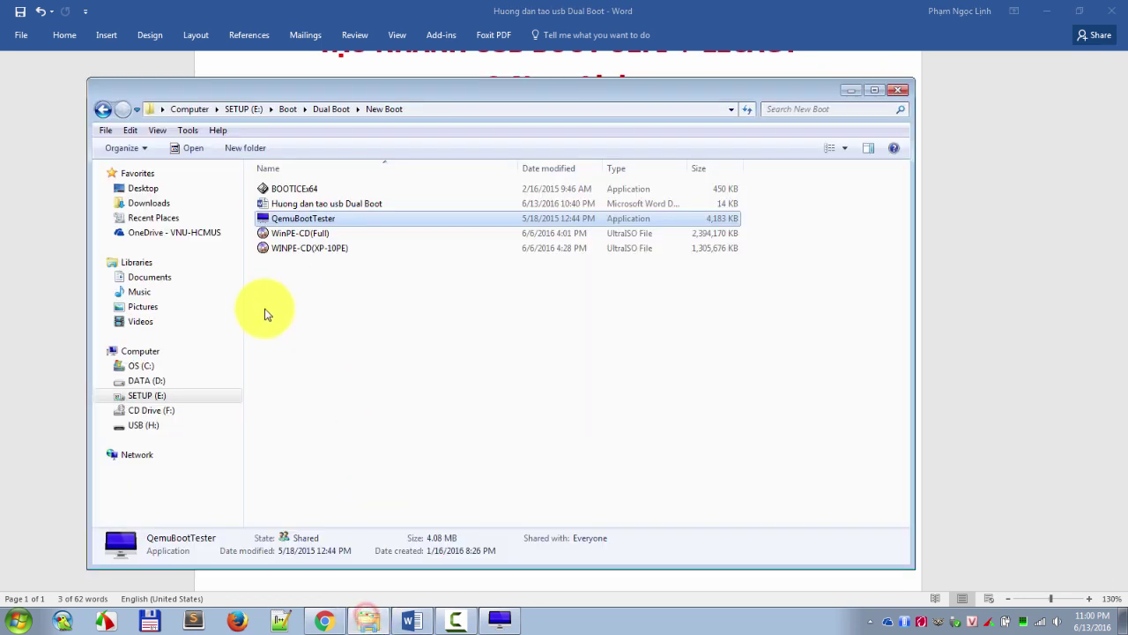
left_click(146, 425)
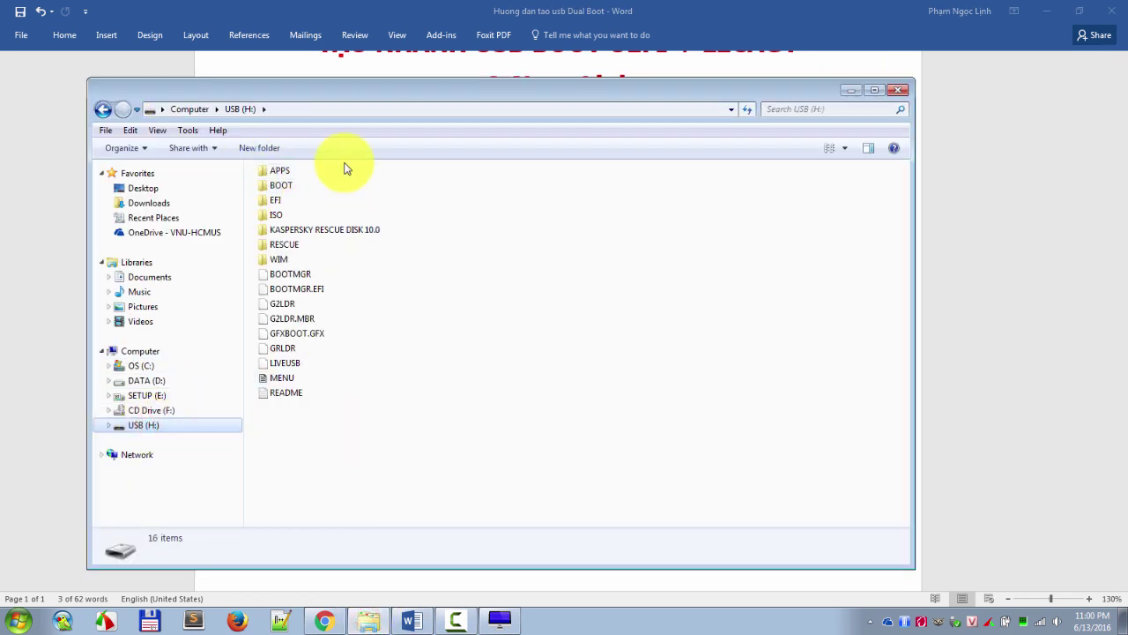
left_click_drag(337, 441, 279, 171)
right_click(279, 173)
left_click(333, 470)
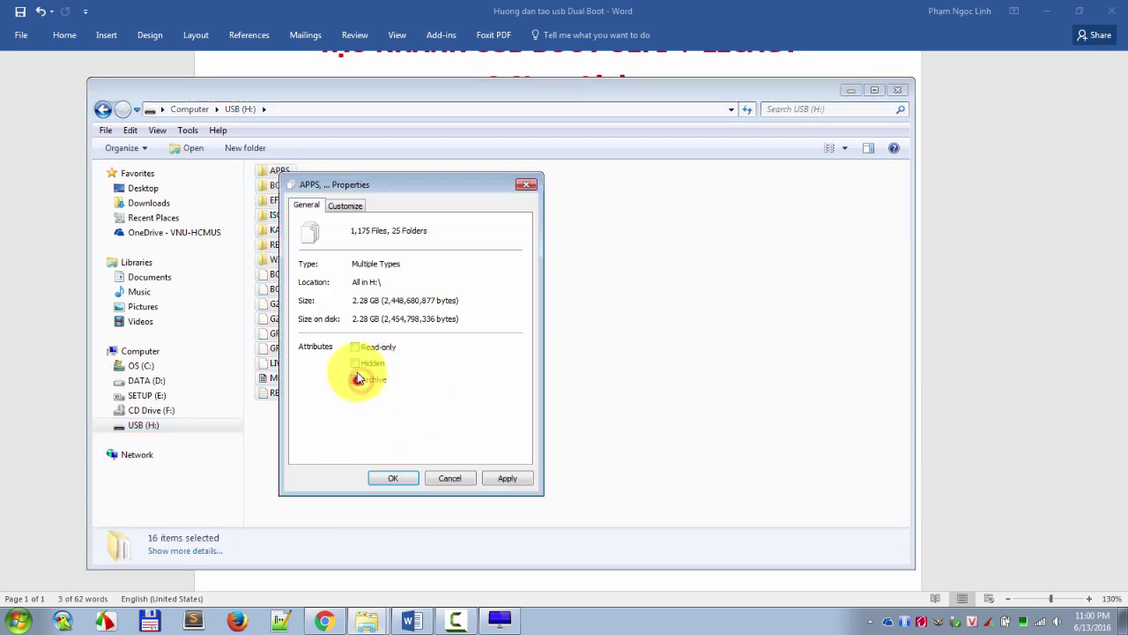
left_click(508, 477)
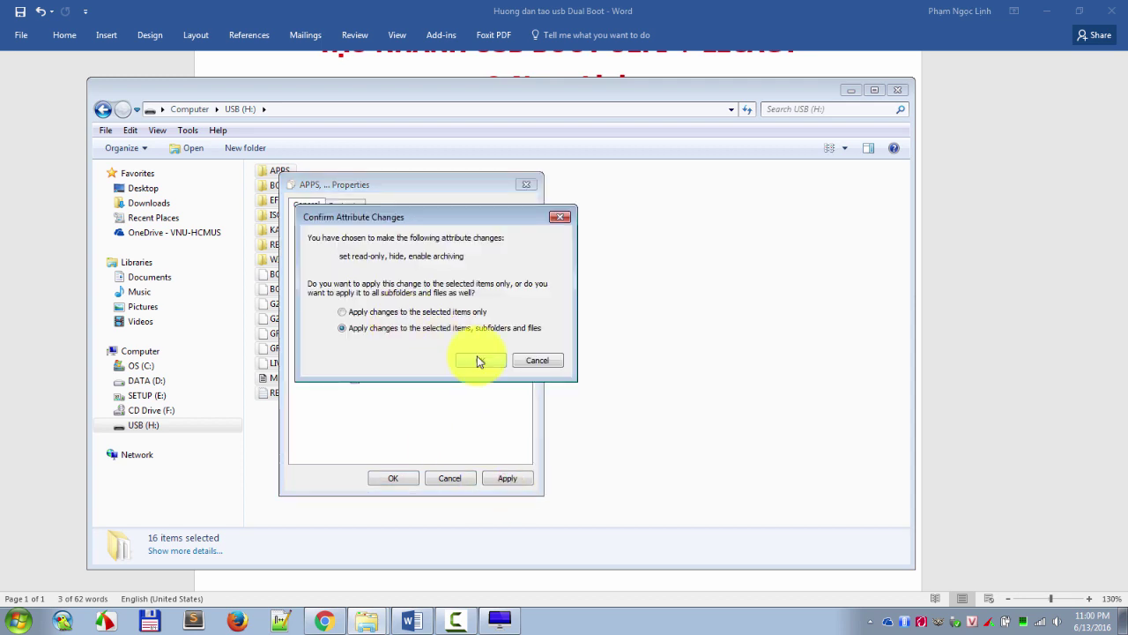
left_click(477, 360)
left_click(395, 477)
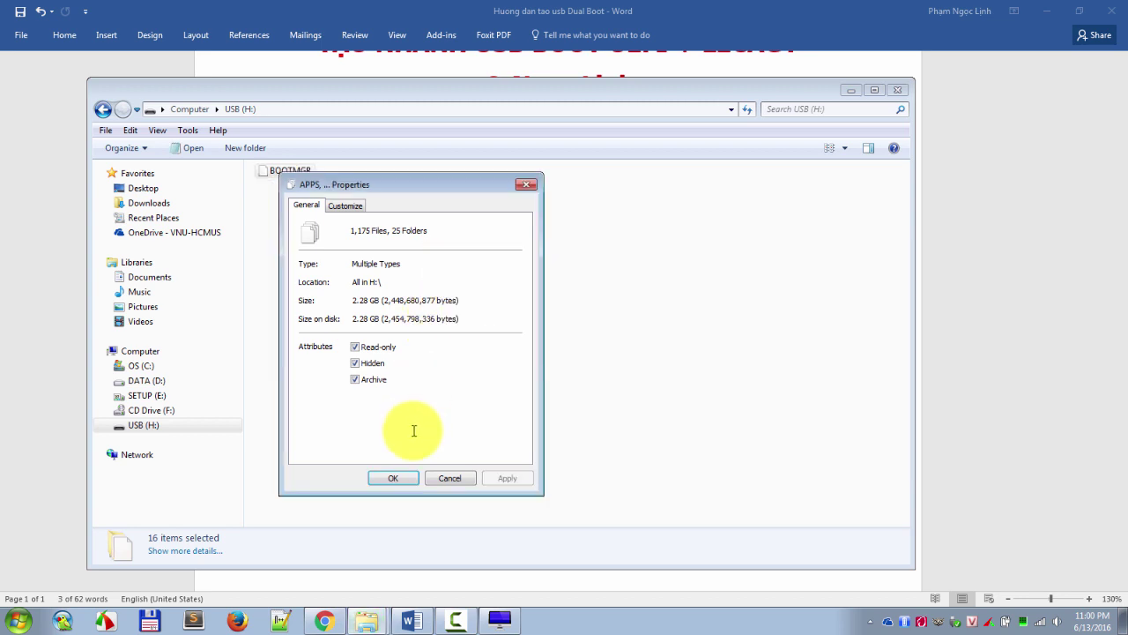
left_click(390, 478)
Set the Read-only and Hidden attributes on the BOOTMGR file and refresh the USB folder
right_click(300, 181)
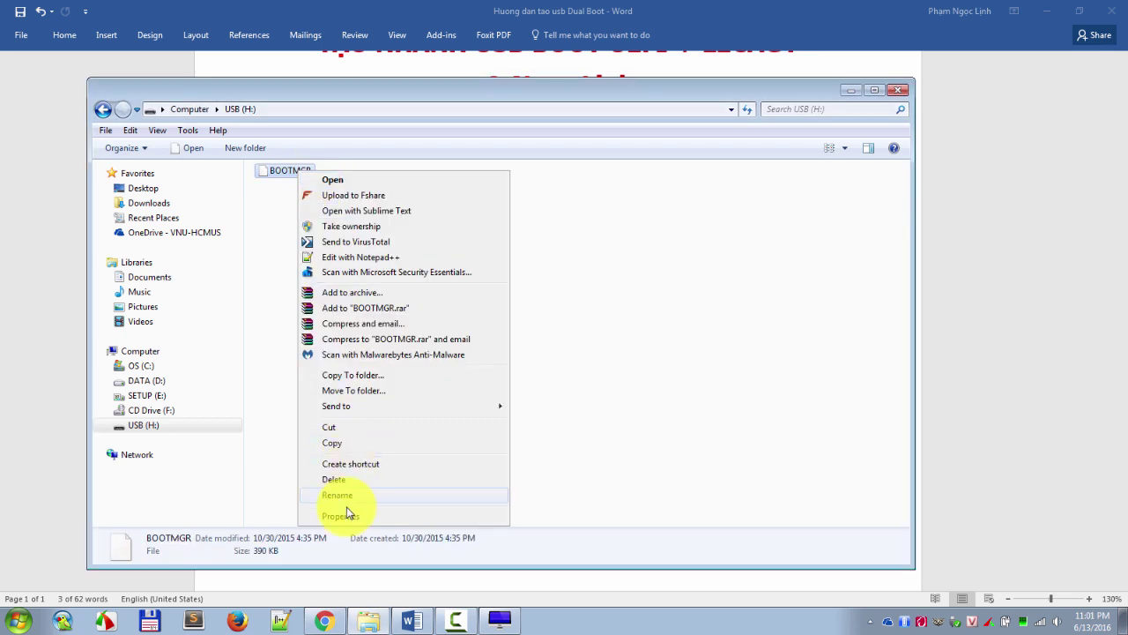
left_click(345, 508)
left_click(384, 441)
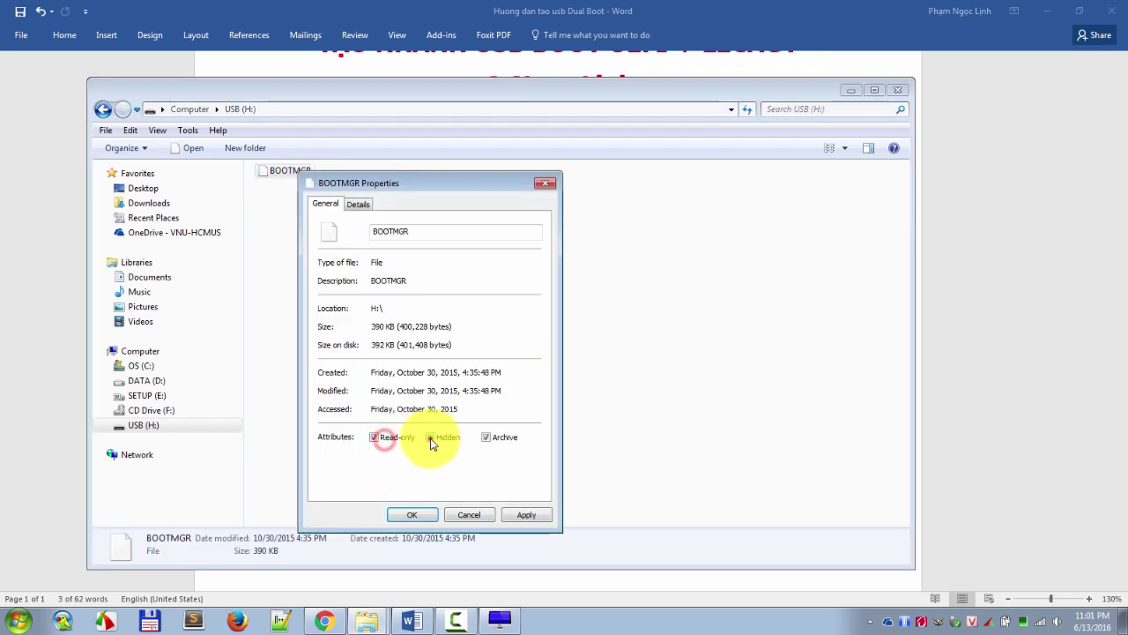
left_click(430, 437)
left_click(412, 515)
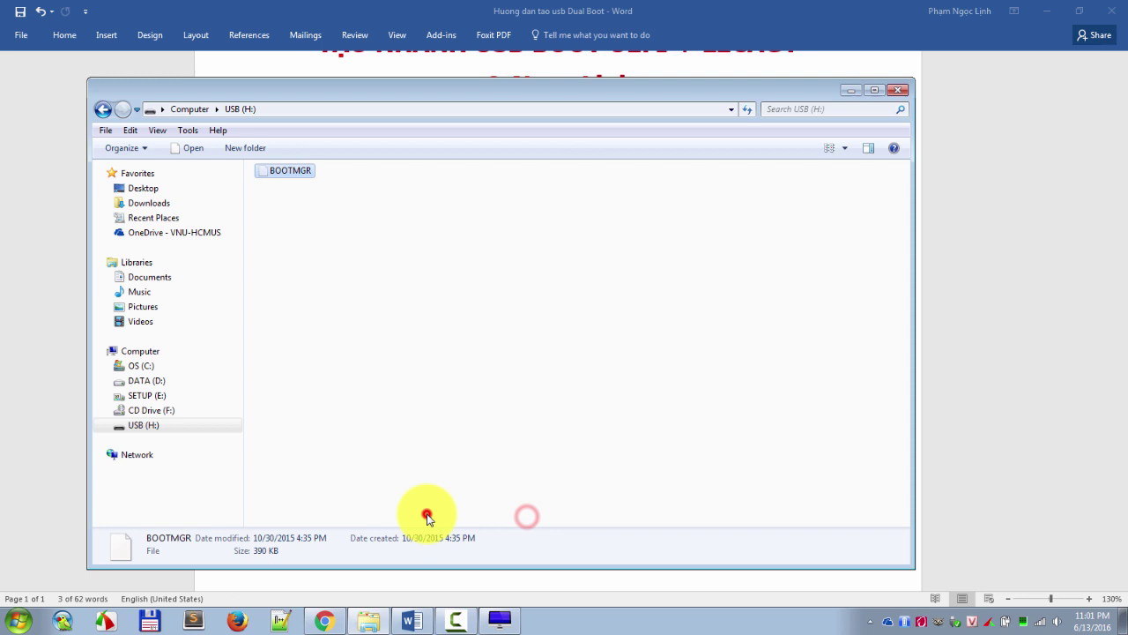
right_click(391, 252)
left_click(422, 308)
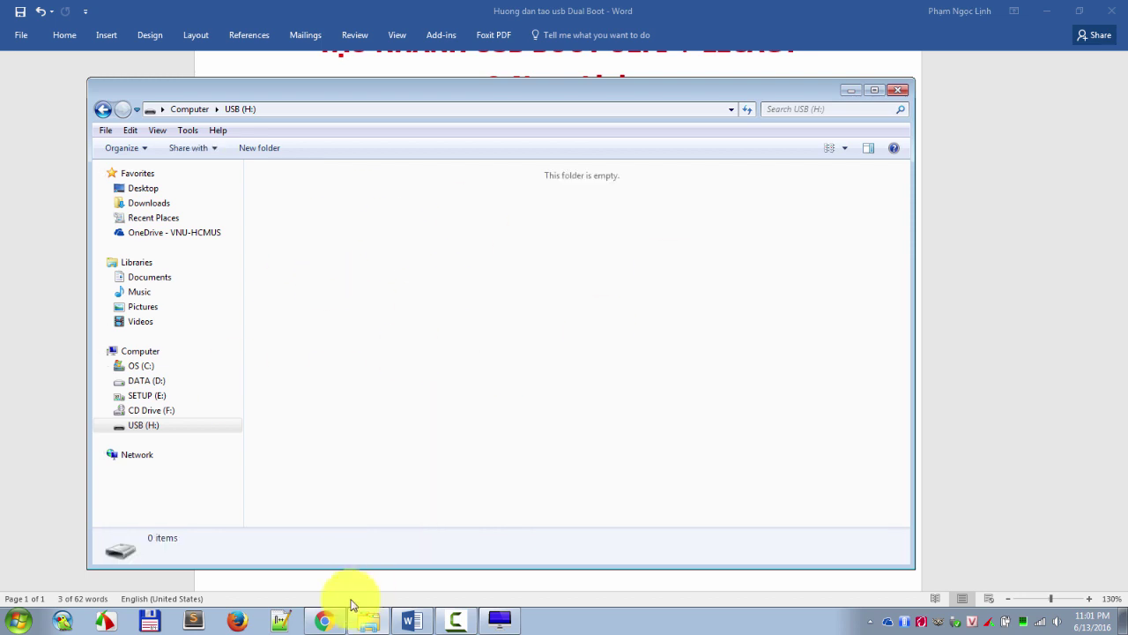
Switch to the Word guide and add a "Support:" line two paragraphs below "B4: Test boot"
left_click(326, 621)
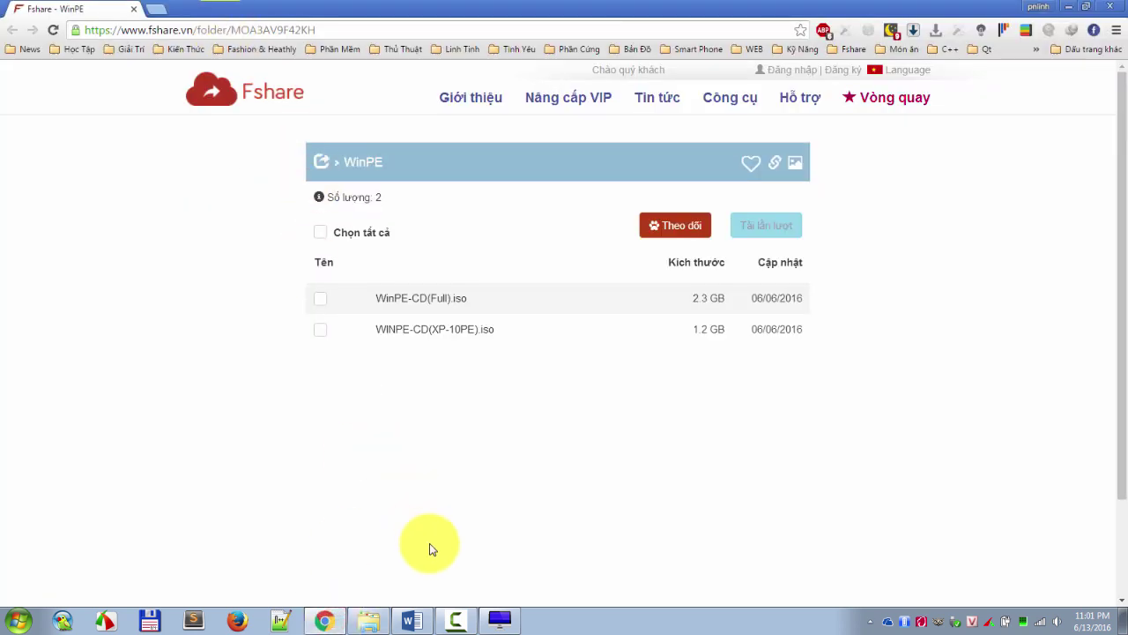
left_click(413, 620)
left_click(520, 389)
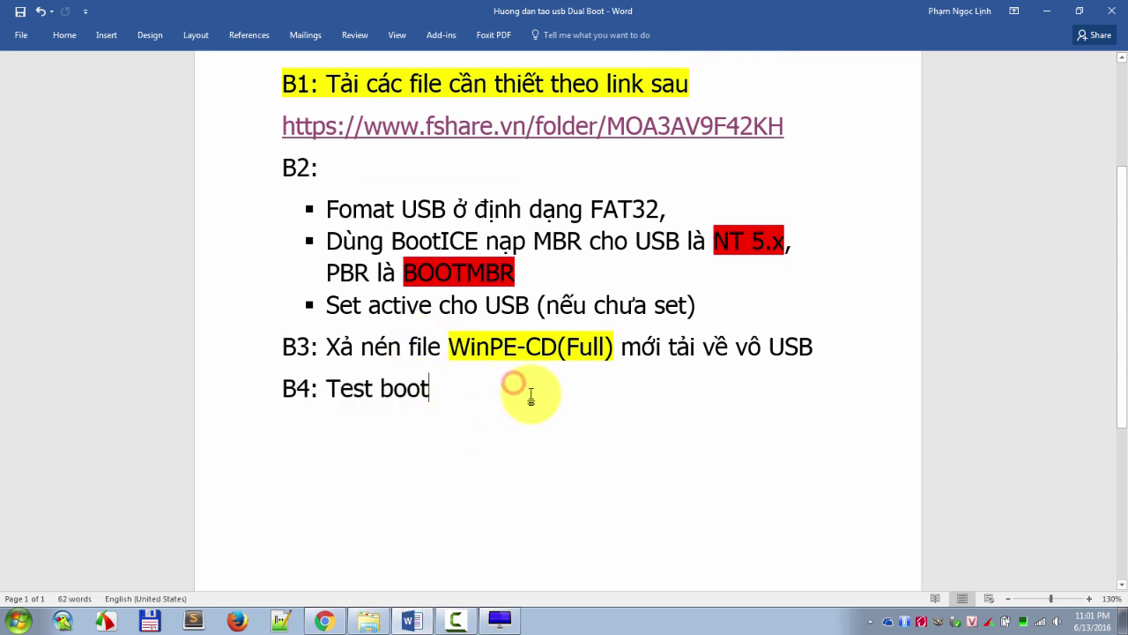
key("Return")
key("Return")
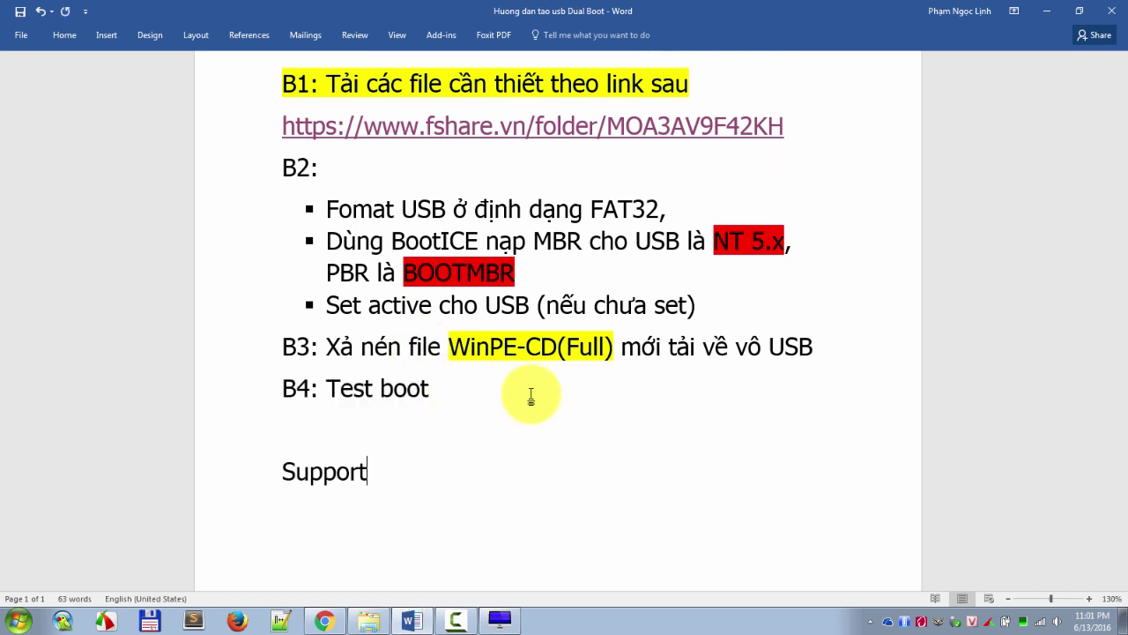
Switch to Chrome and open the "Chuyên Windows - Vệ Sinh Laptop" Facebook page
key("alt+Tab")
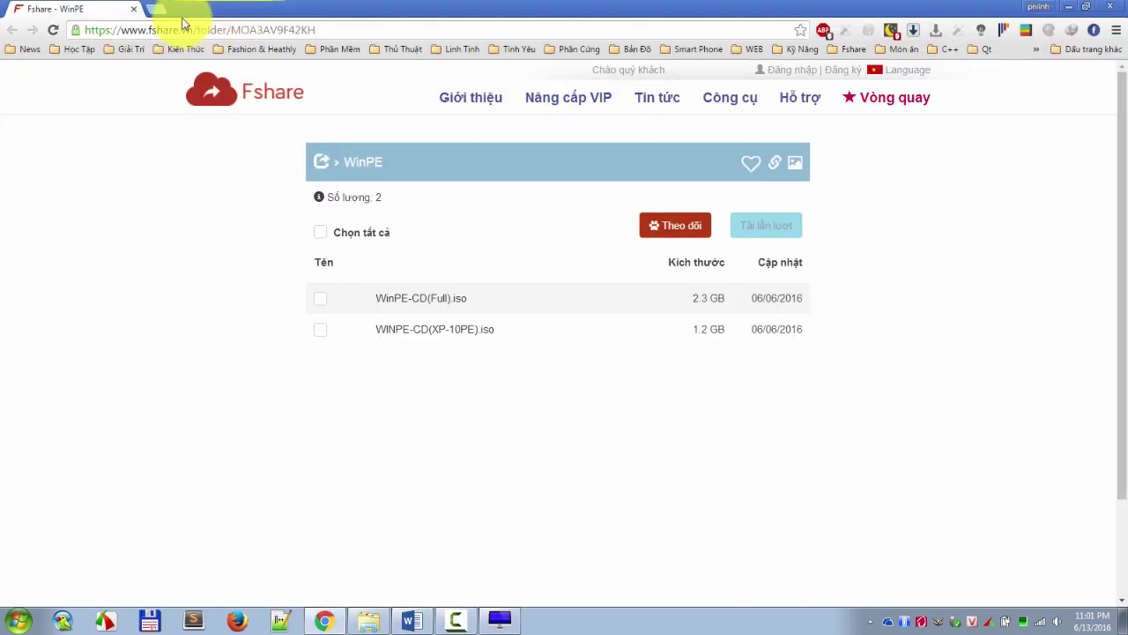
left_click(27, 49)
left_click(64, 46)
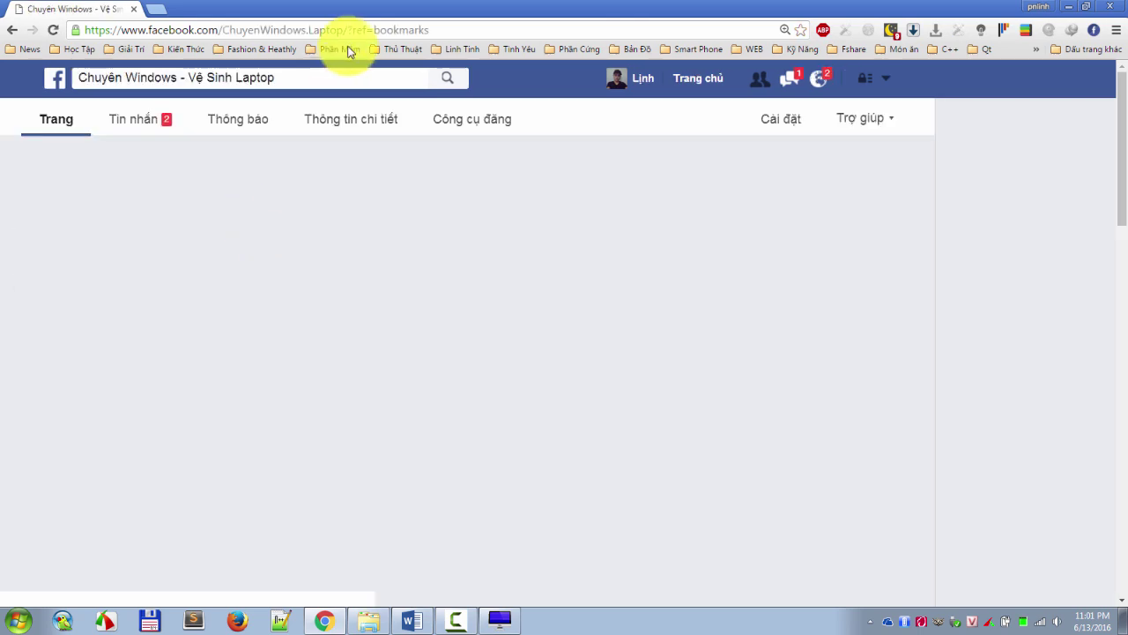
left_click(321, 30)
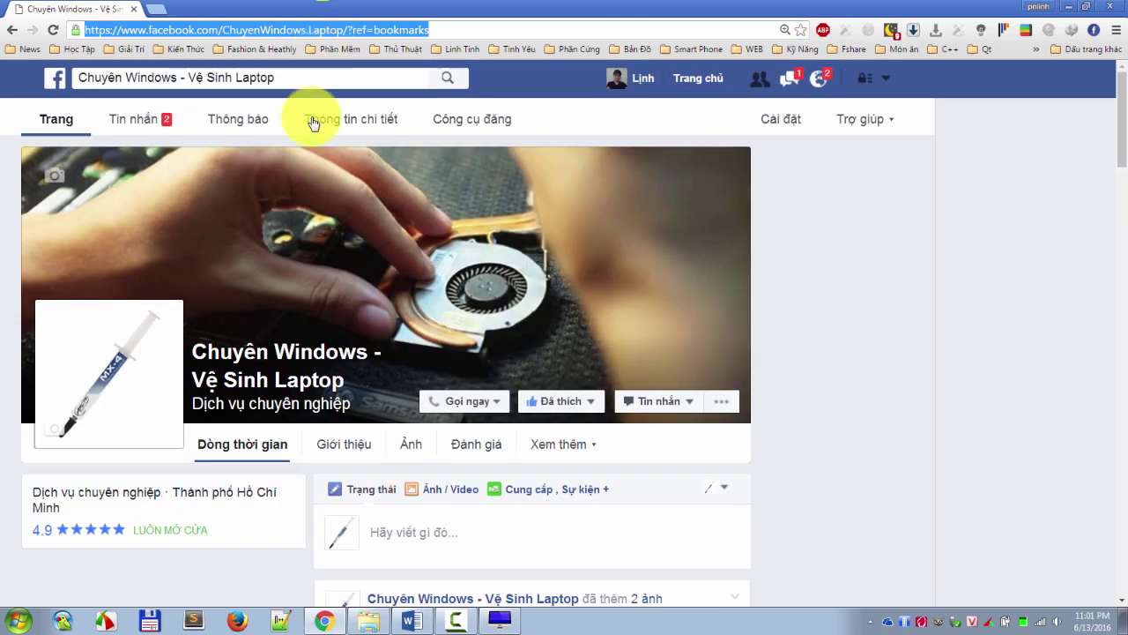
scroll(297, 244, "down", 2)
scroll(264, 176, "up", 2)
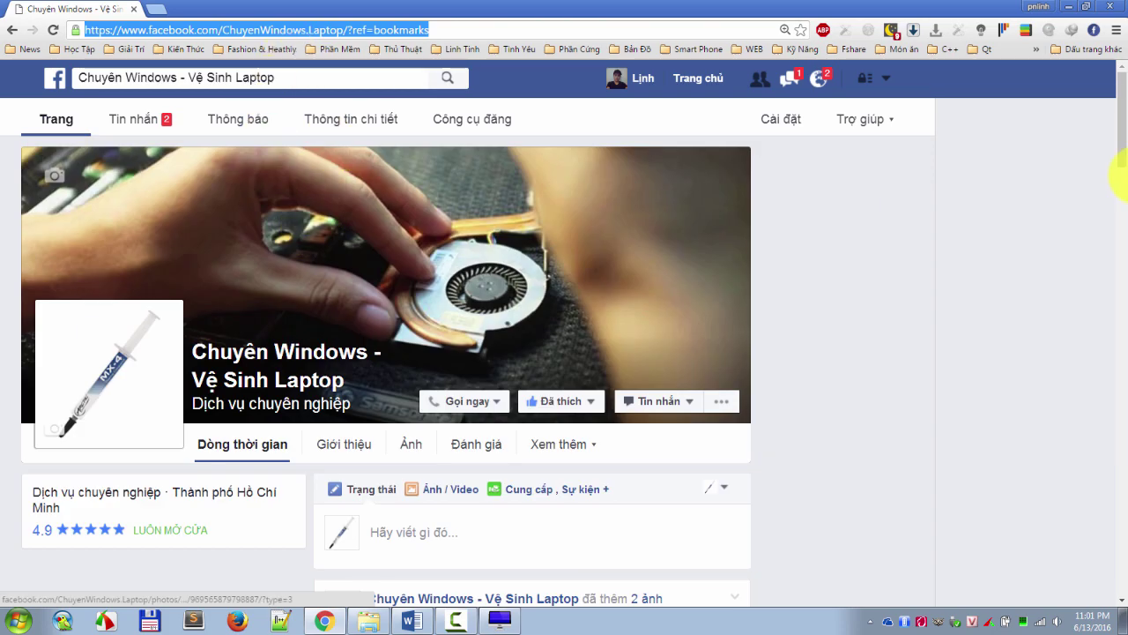
mouse_move(1121, 123)
left_mouse_down()
mouse_move(1112, 168)
mouse_move(1126, 205)
mouse_move(1111, 245)
mouse_move(1115, 124)
left_mouse_up()
Copy the Facebook page's address and paste it after "Support:" in the Word guide as a link
left_click(355, 31)
key("ctrl+c")
key("alt+Tab")
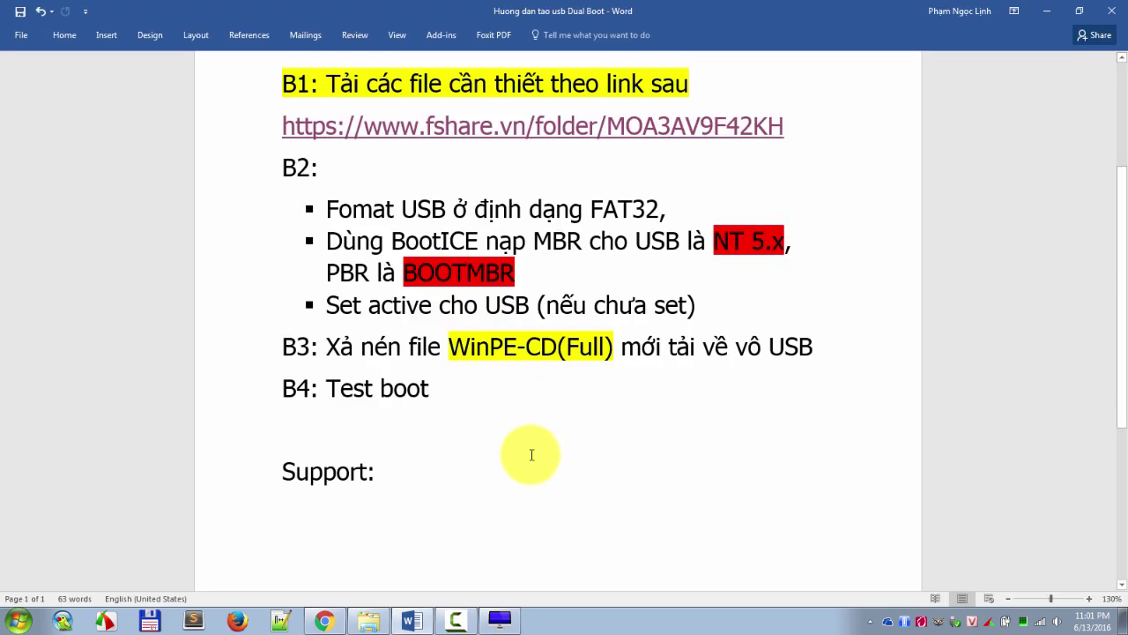
key("ctrl+v")
scroll(549, 480, "down", 2)
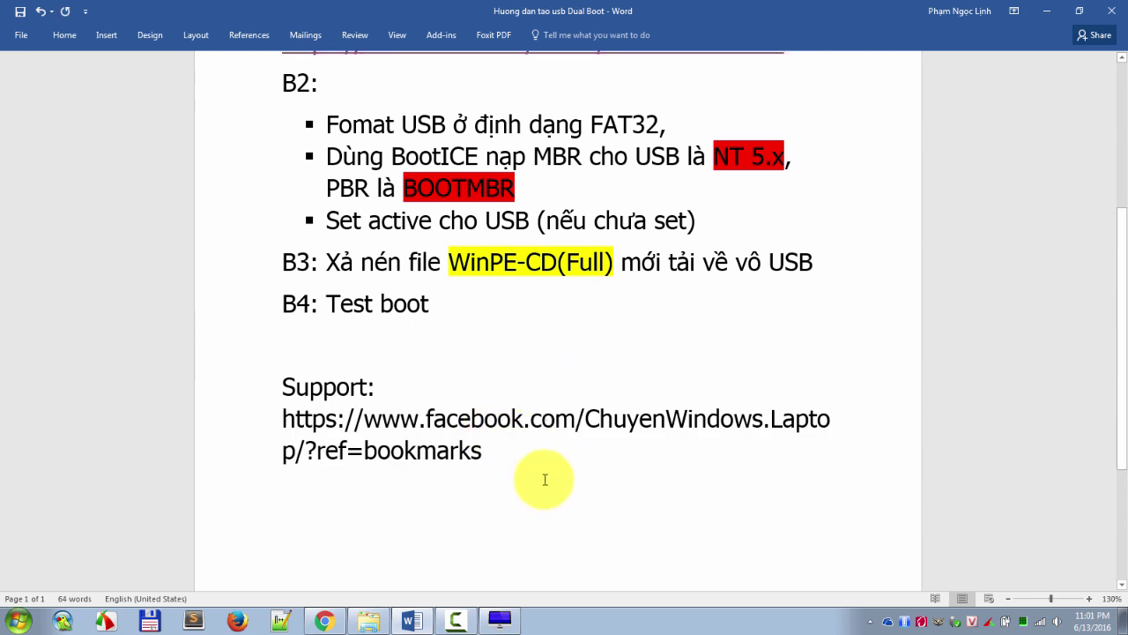
key("Return")
Highlight the Facebook support link in the guide to point it out, and clear the selection
left_click_drag(511, 456, 277, 423)
left_click(519, 379)
left_click_drag(497, 461, 273, 396)
left_click(527, 350)
scroll(567, 370, "down", 1)
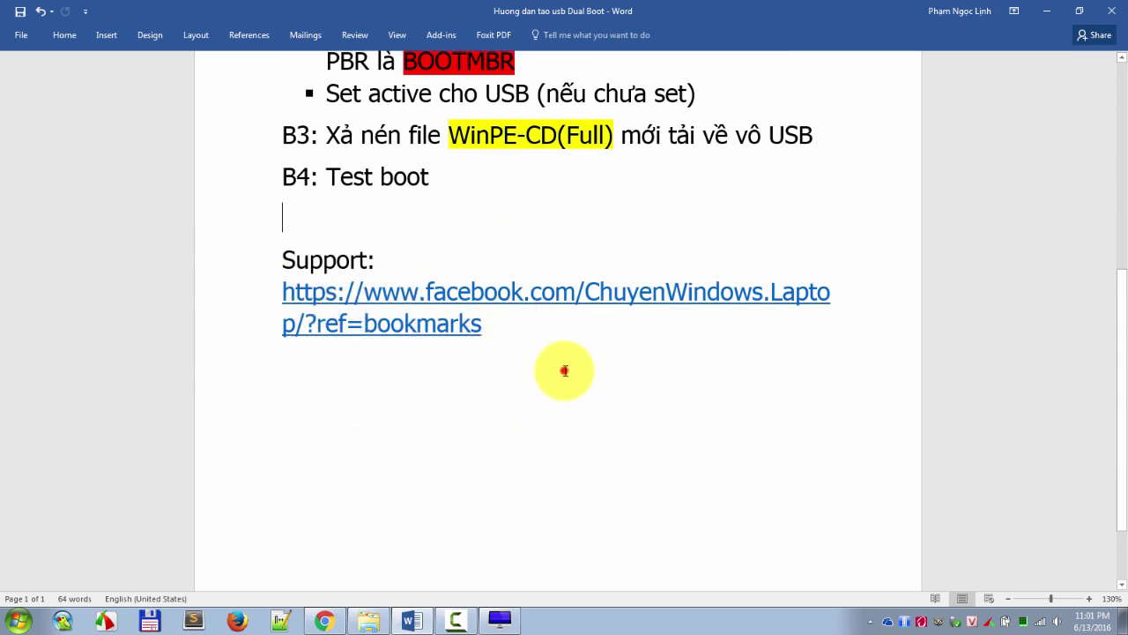